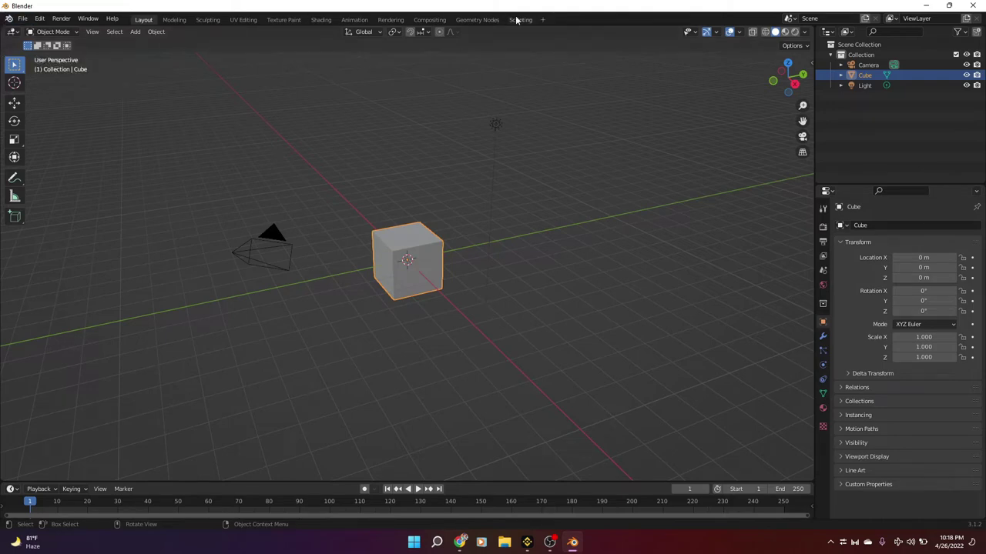
Show the File menu's commands, from New down to Quit
click(23, 19)
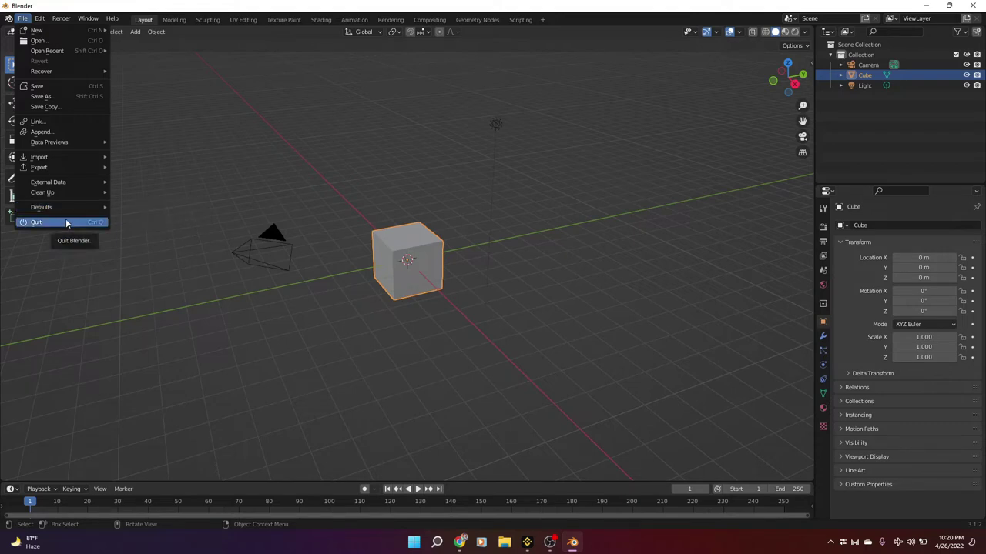
Open Edit > Preferences, browse Add-ons, Themes, Viewport, Editing and Lights, then close it
click(46, 19)
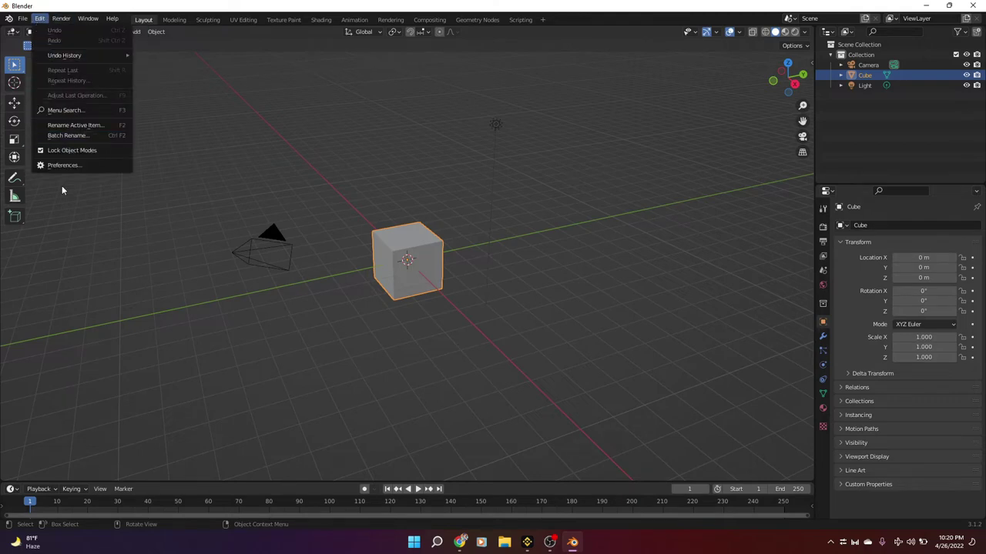
click(68, 165)
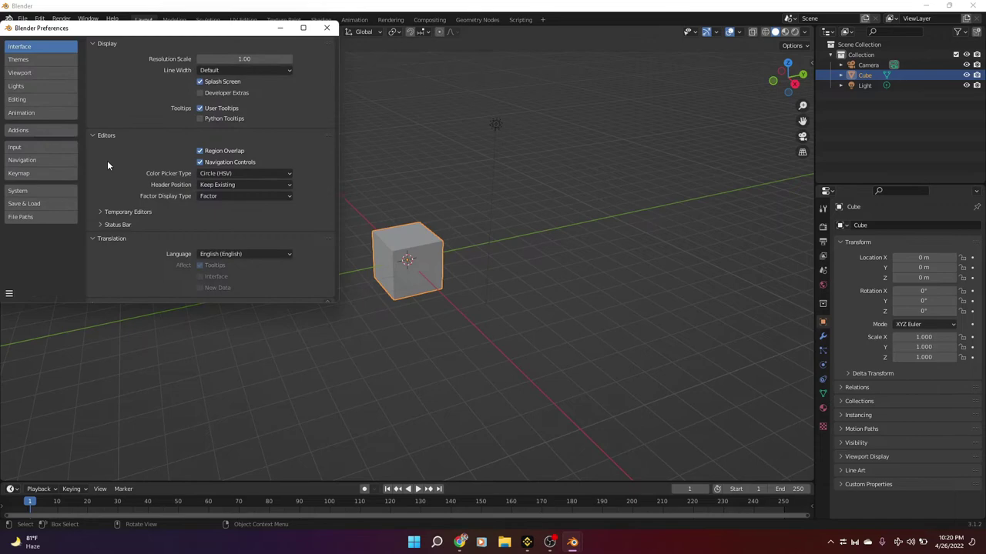
click(45, 130)
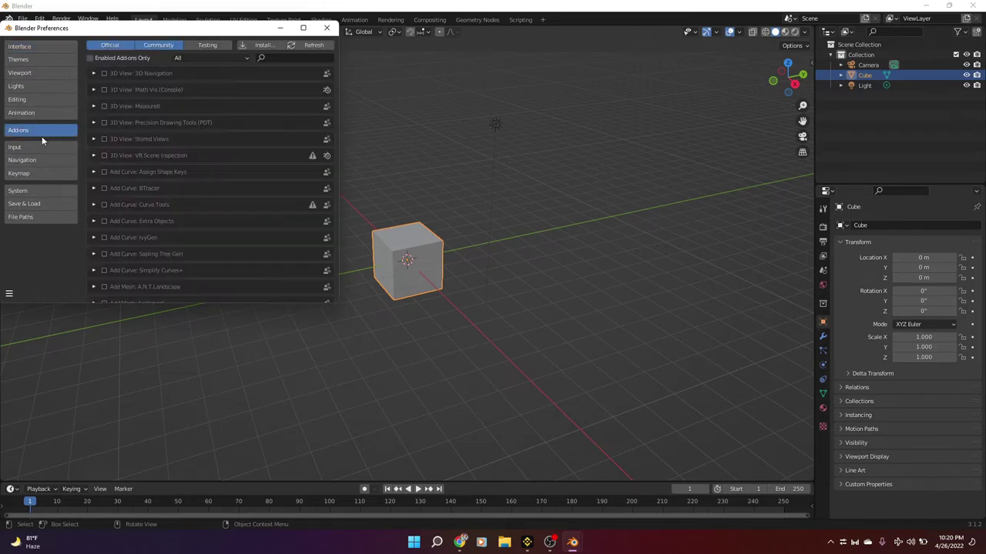
click(48, 63)
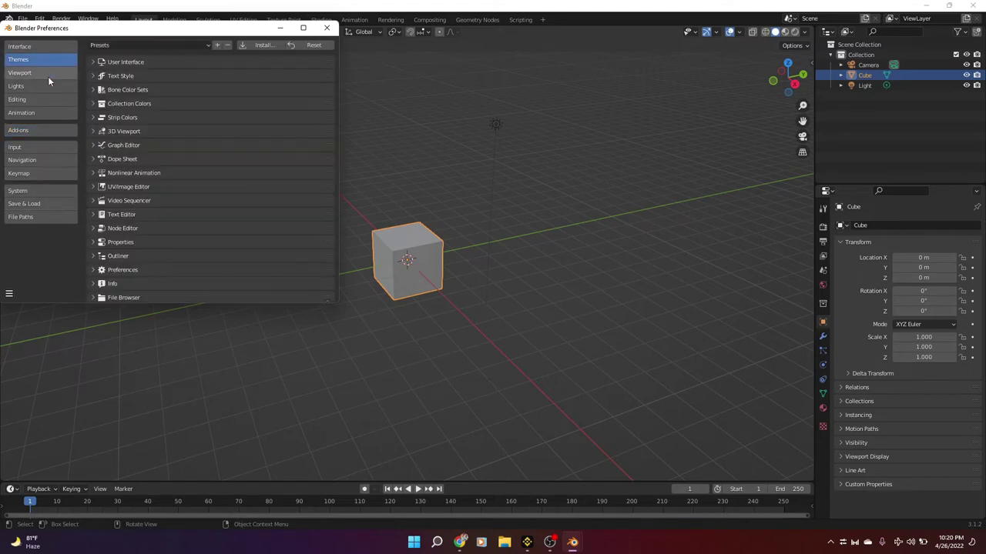
click(48, 76)
click(46, 99)
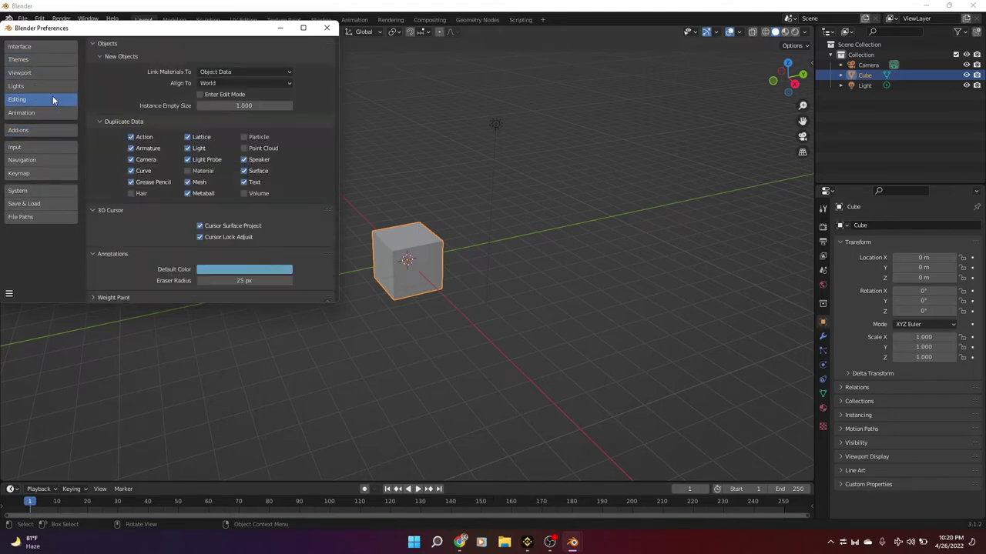
click(46, 85)
click(327, 28)
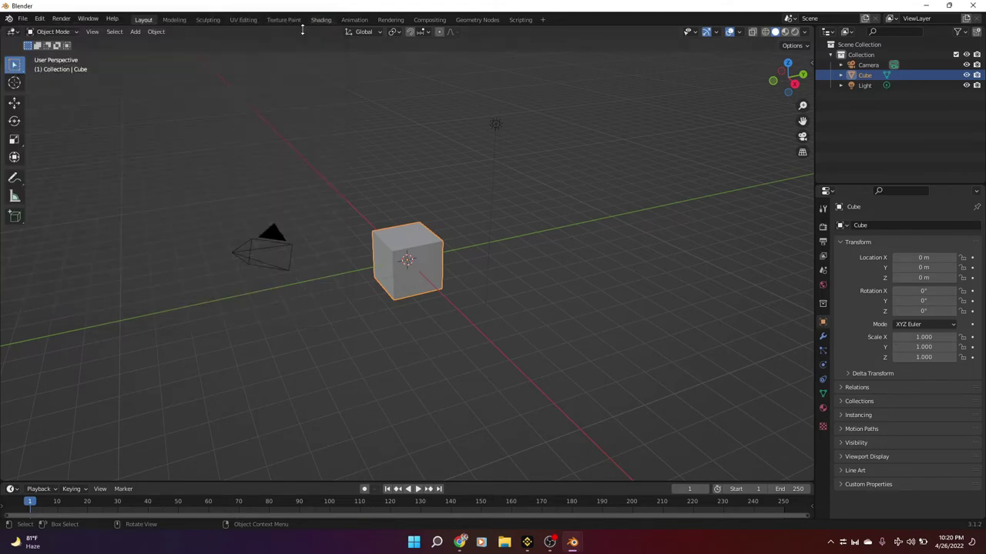
Render a still image of the default cube from the camera, then close the render window
click(56, 22)
click(61, 18)
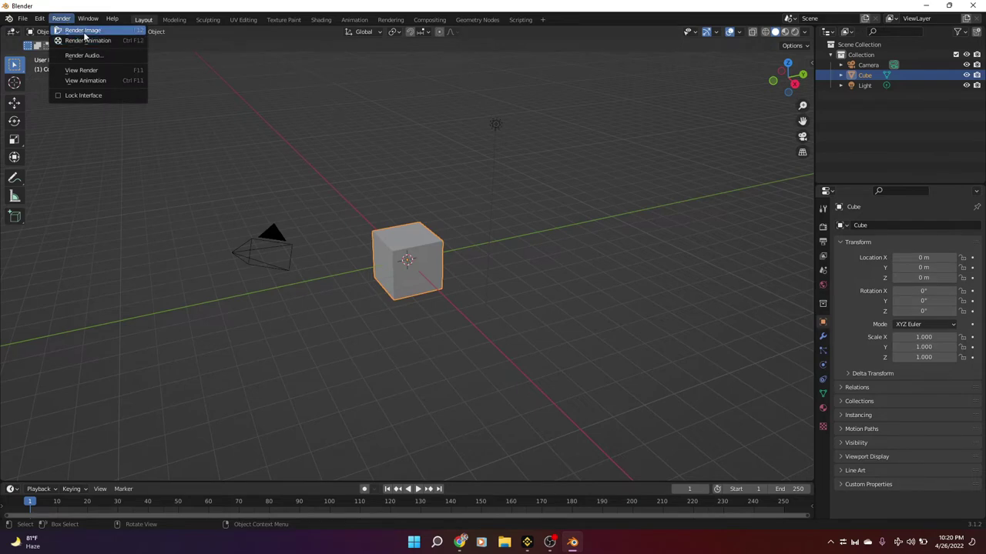
click(83, 31)
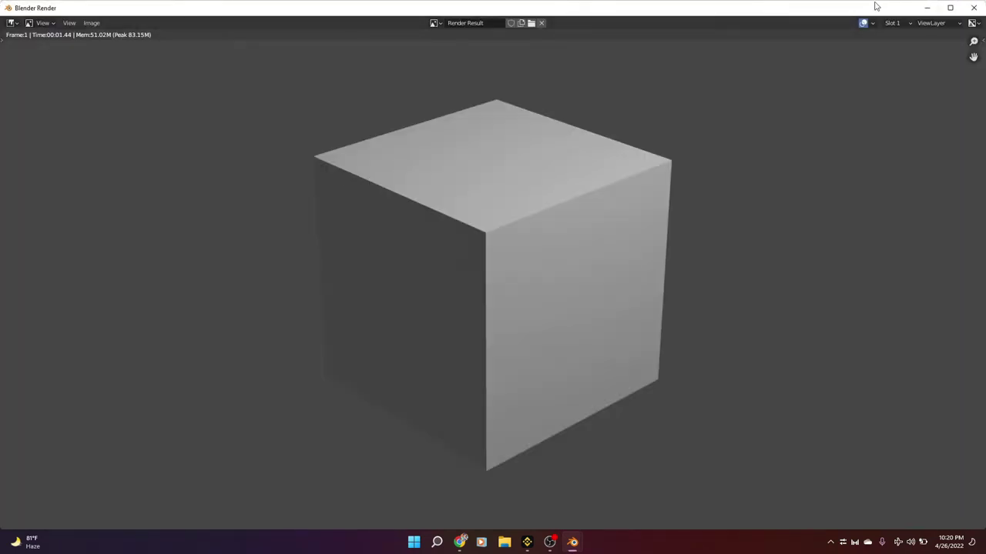
click(973, 8)
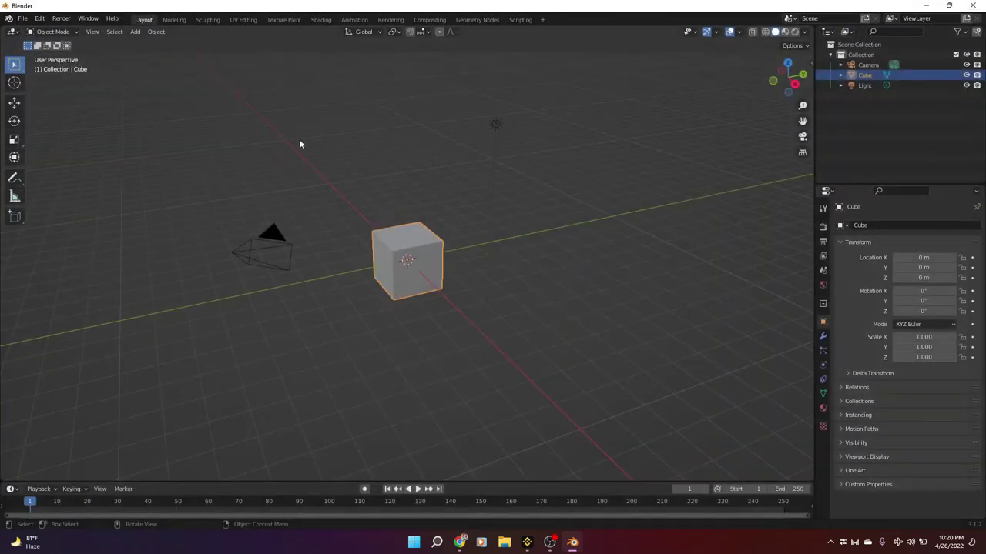
Enlarge the timeline, view through the camera, and pick the Move tool in Object Mode
click(61, 17)
drag(172, 483, 200, 359)
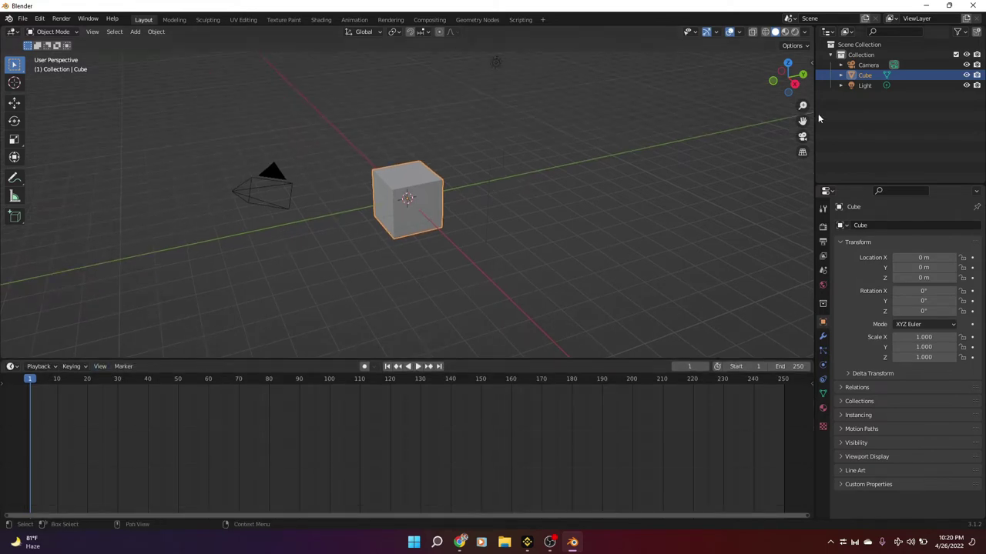
click(802, 137)
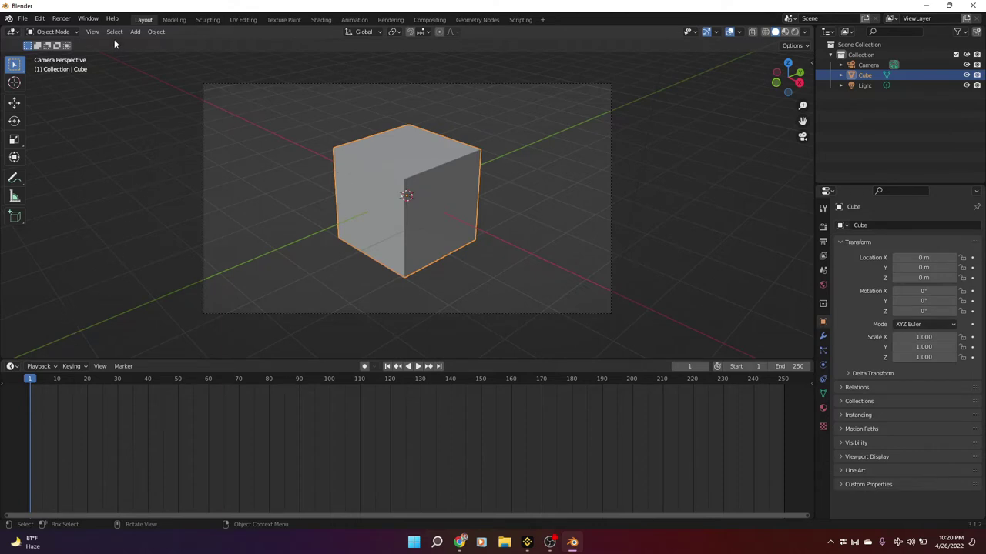
click(53, 32)
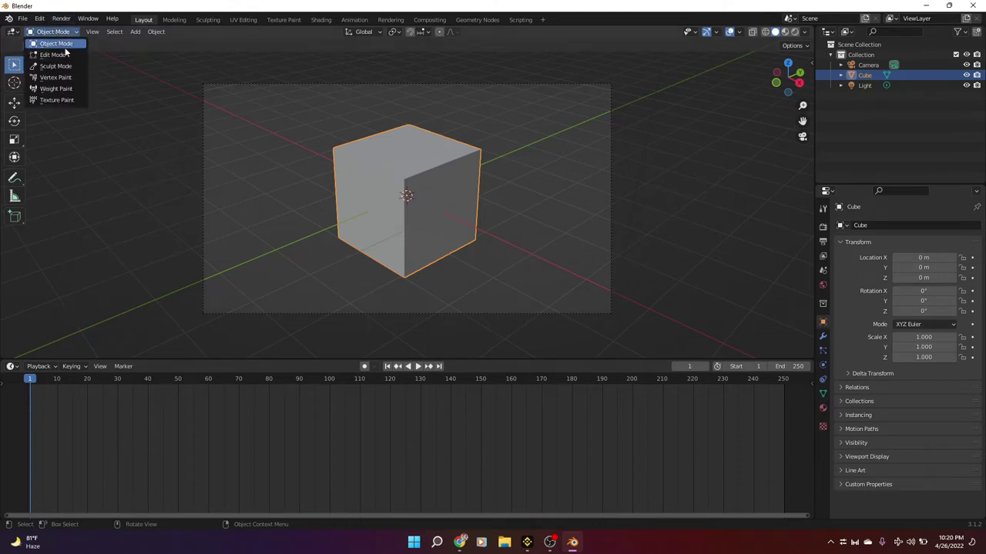
click(56, 44)
click(15, 103)
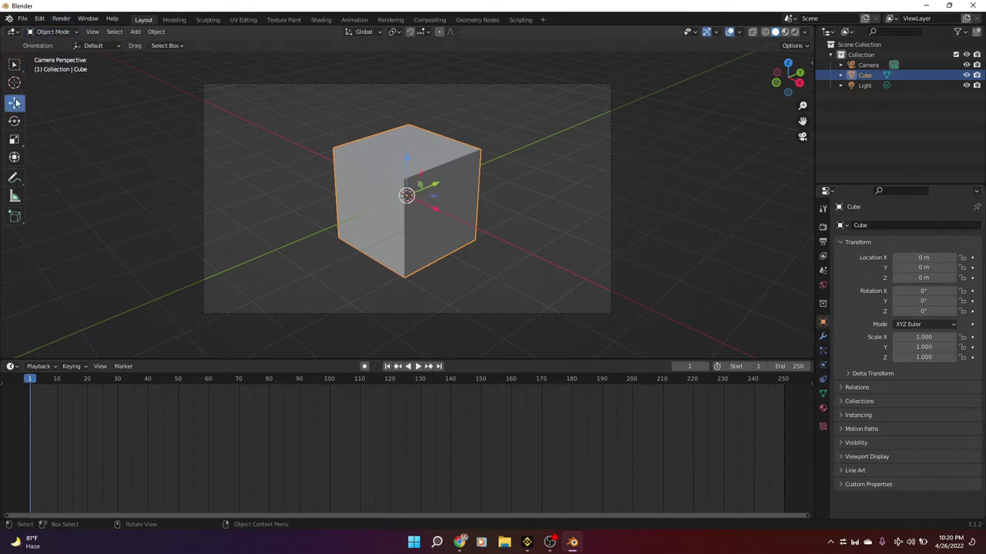
Move the cube lower left, enable auto-keying, and key it upper right at frame 16
key(space)
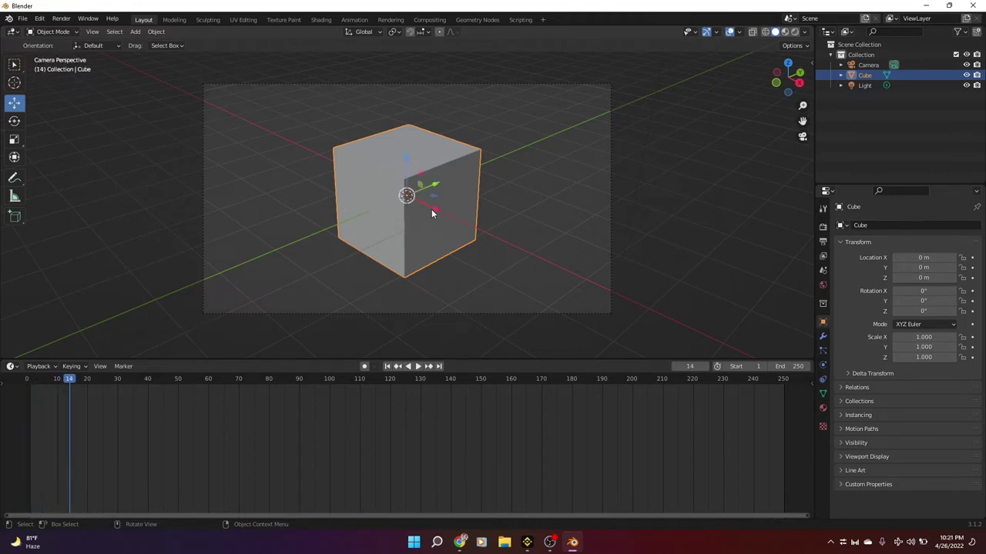
drag(434, 185, 341, 225)
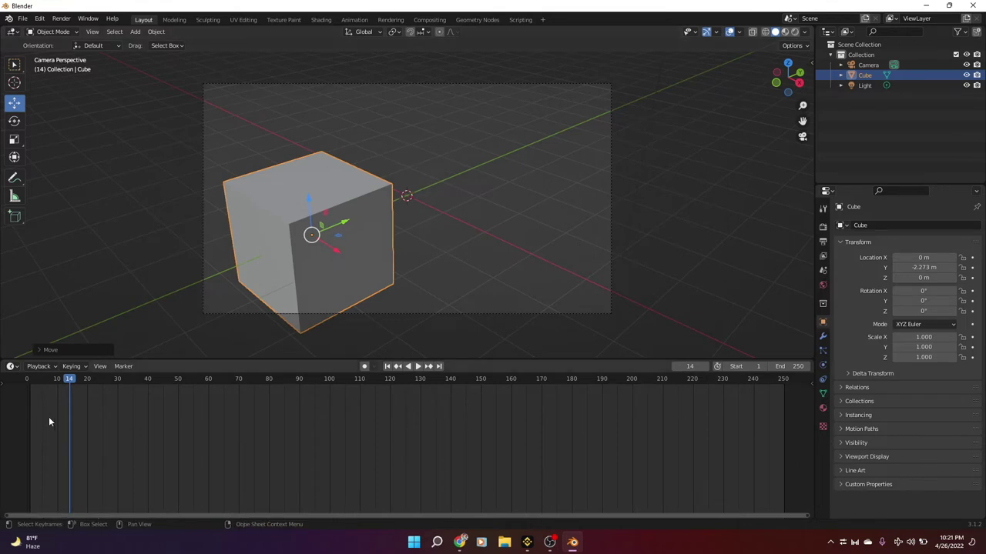
mouse_move(69, 380)
mouse_down()
mouse_move(131, 383)
mouse_move(76, 385)
mouse_up()
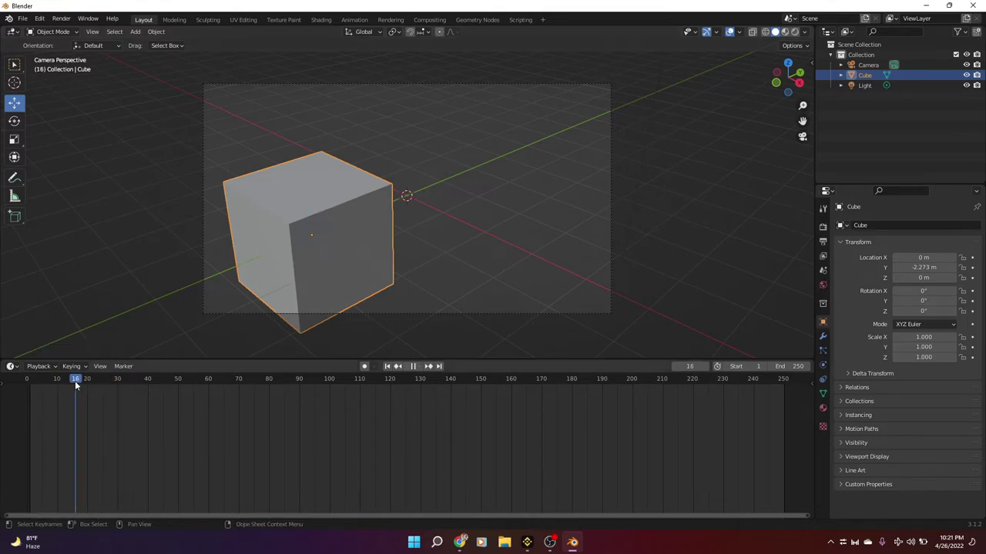
click(365, 366)
drag(343, 226, 531, 147)
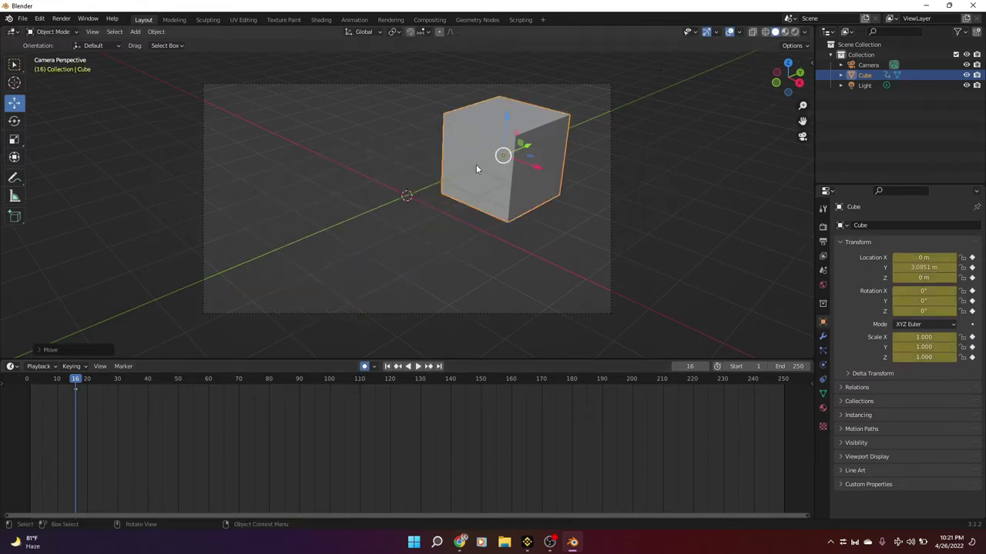
Key the cube back along Y at frame 62 and at X 2.0585 m on frame 111
drag(77, 382, 214, 379)
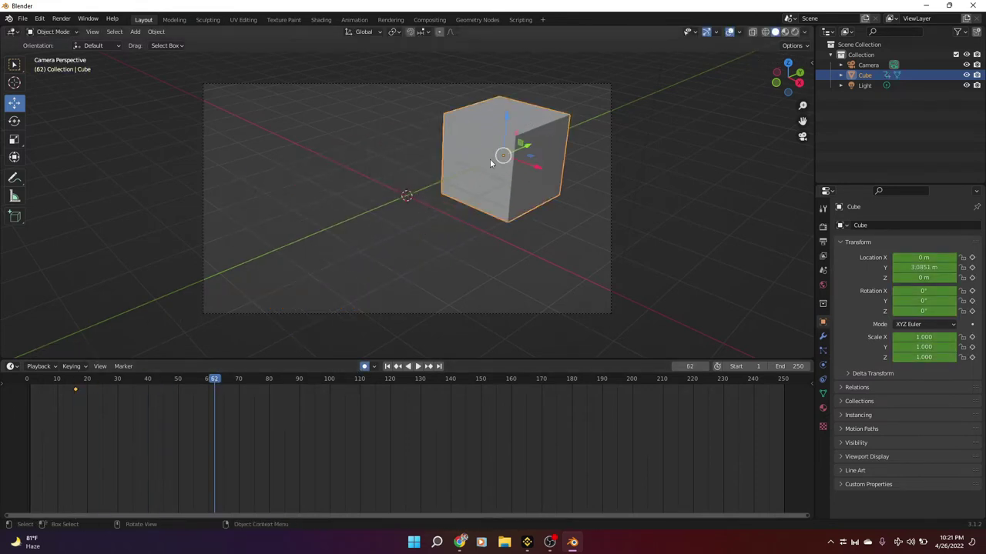
drag(524, 150, 358, 220)
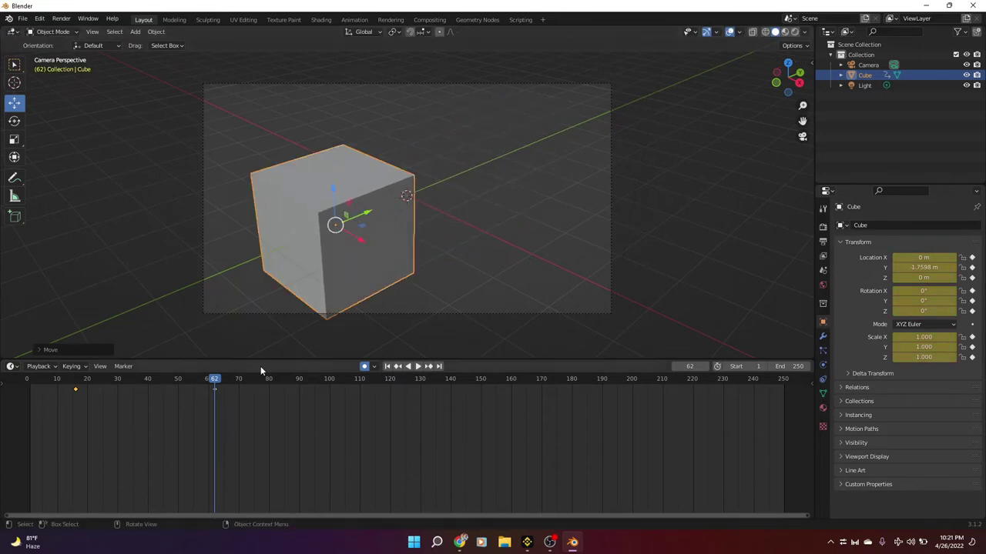
click(358, 379)
drag(358, 379, 362, 379)
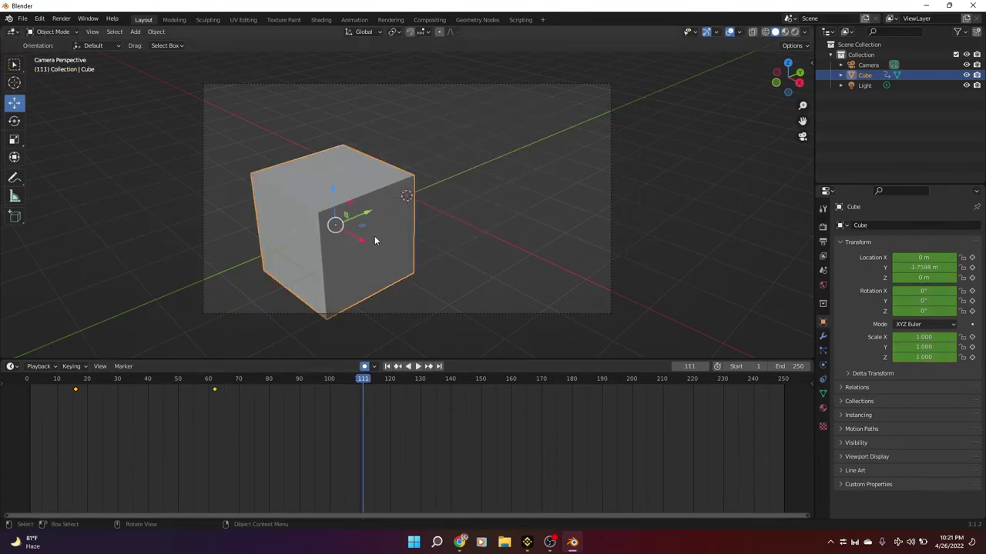
key(g)
click(496, 249)
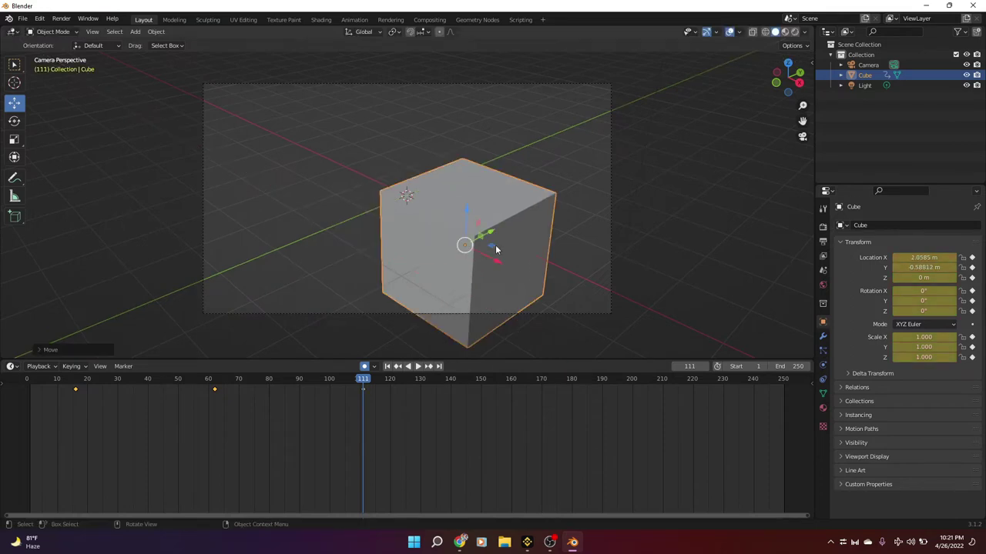
Rewind to the start and play the cube animation, then stop playback
drag(374, 381, 26, 385)
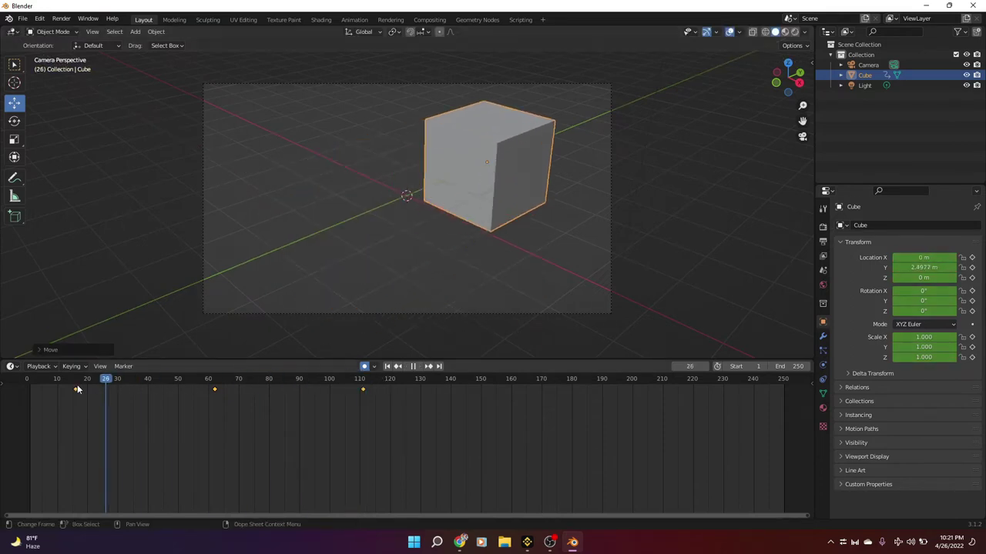
key(space)
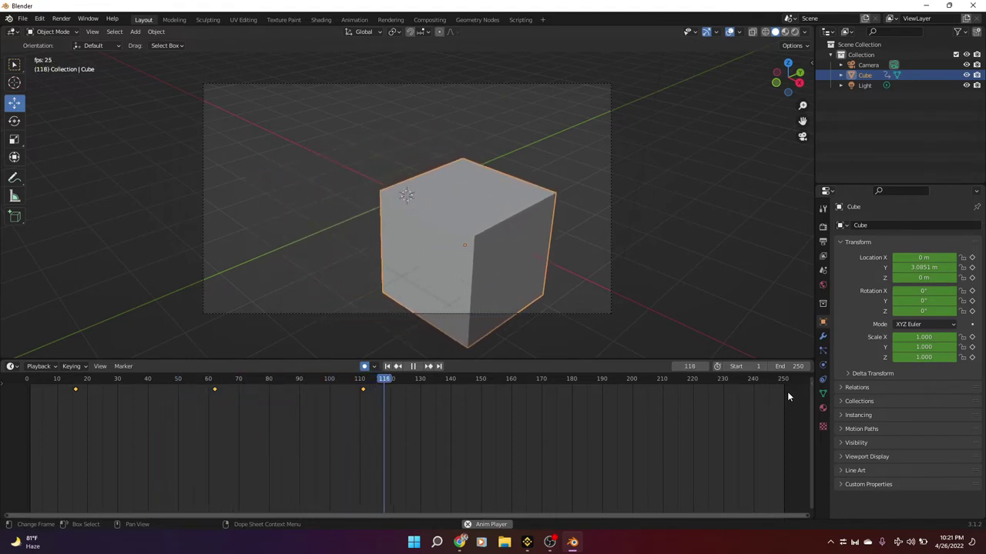
key(space)
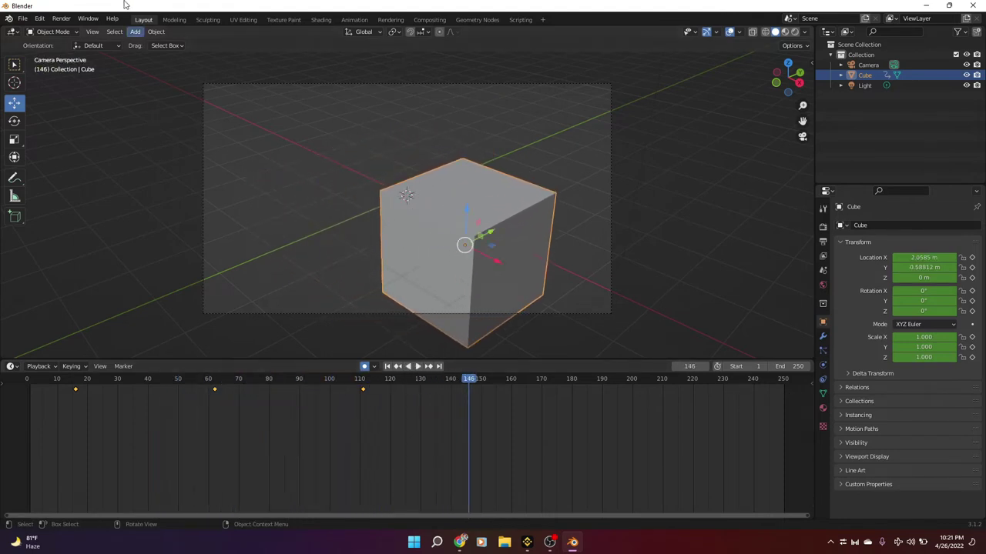
click(62, 19)
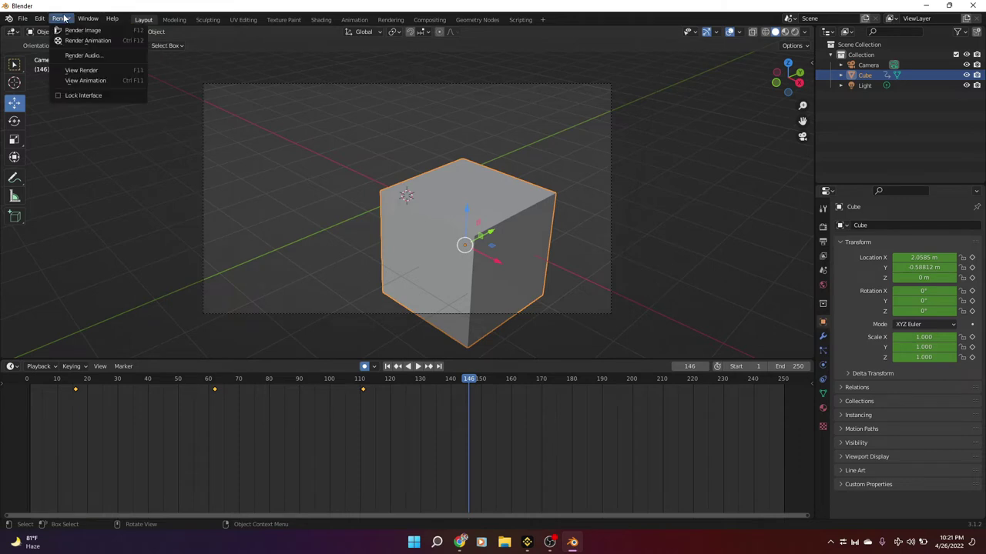
Render the whole animation, keeping the scene open when closing the render output
click(113, 41)
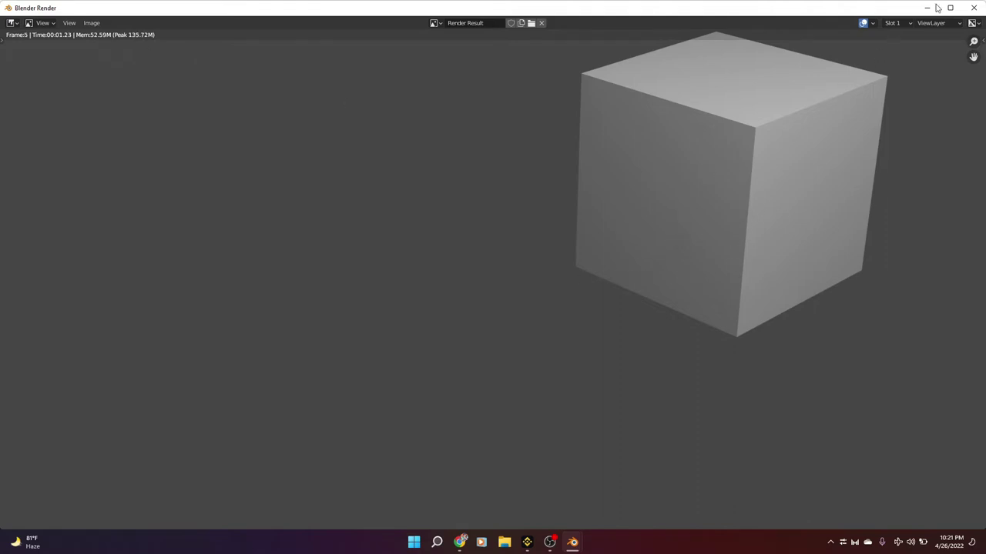
double_click(973, 7)
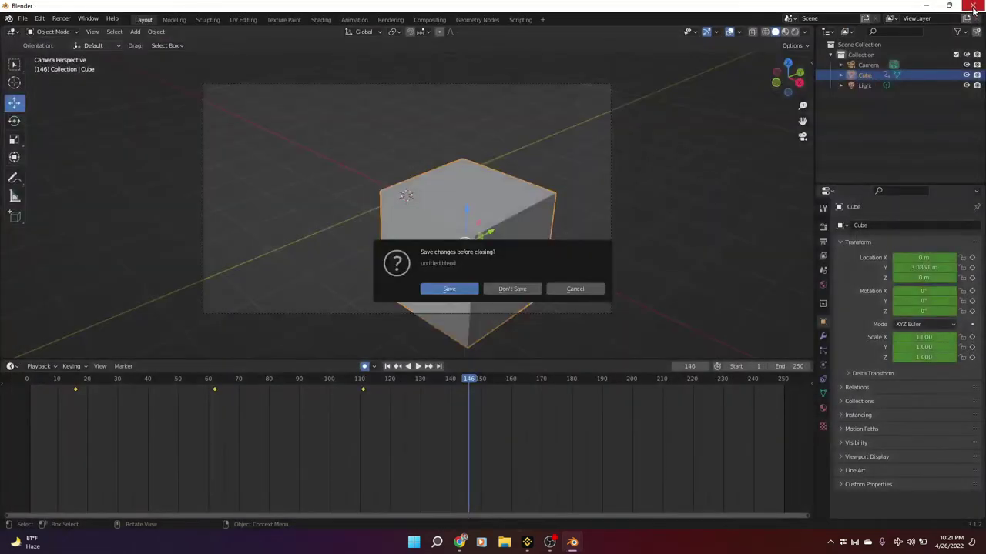
click(574, 293)
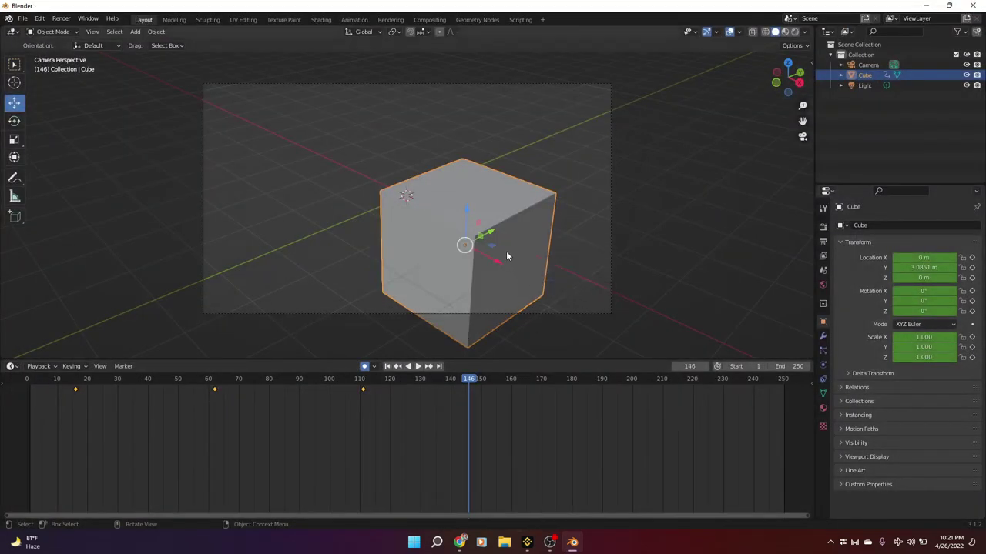
Replay the animation from frame 0, collapse the timeline, and show the Window menu
click(22, 394)
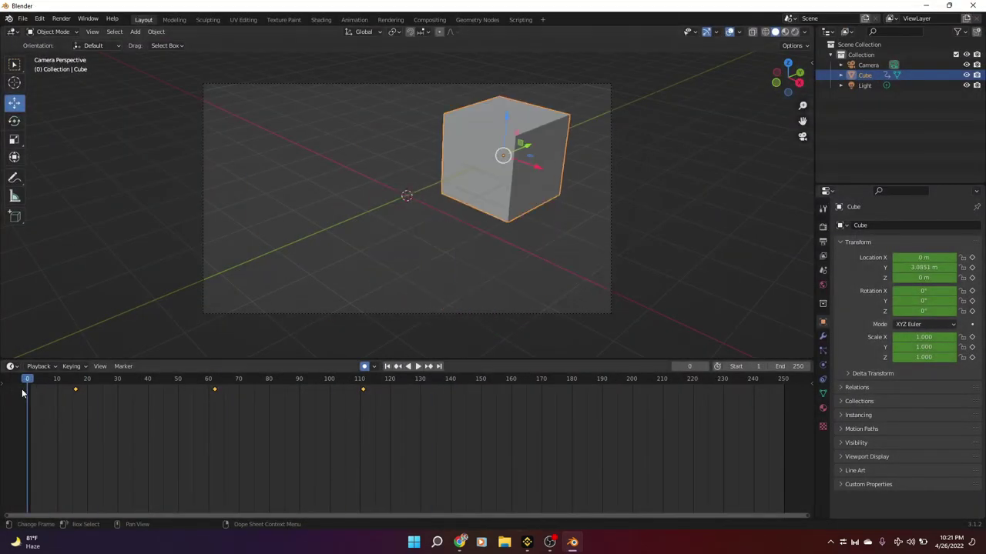
key(space)
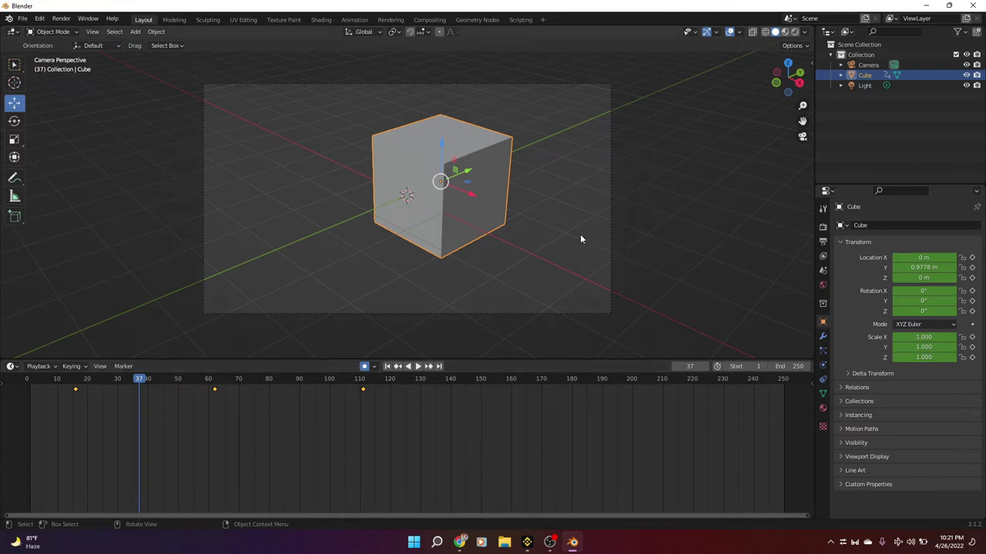
middle_drag(580, 234, 586, 208)
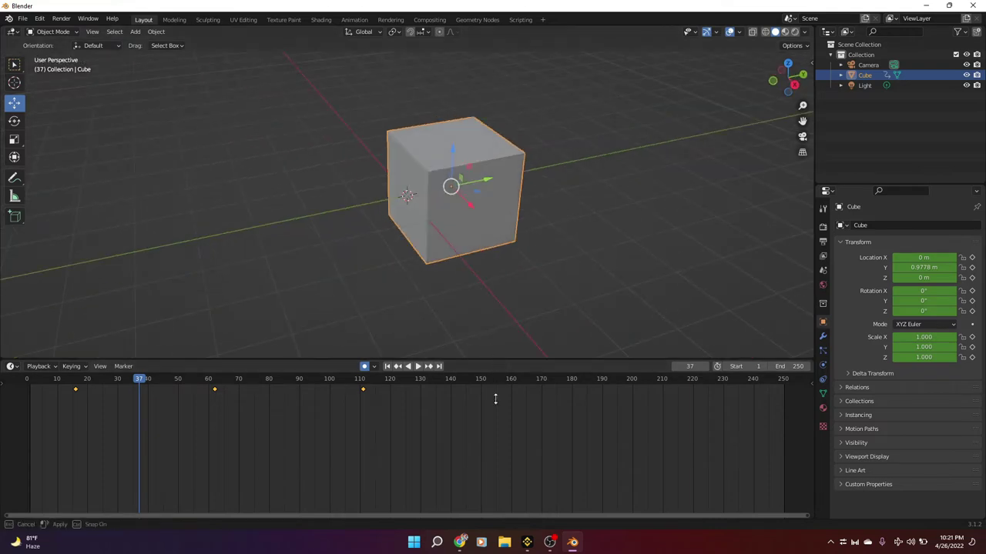
drag(496, 359, 496, 508)
click(90, 19)
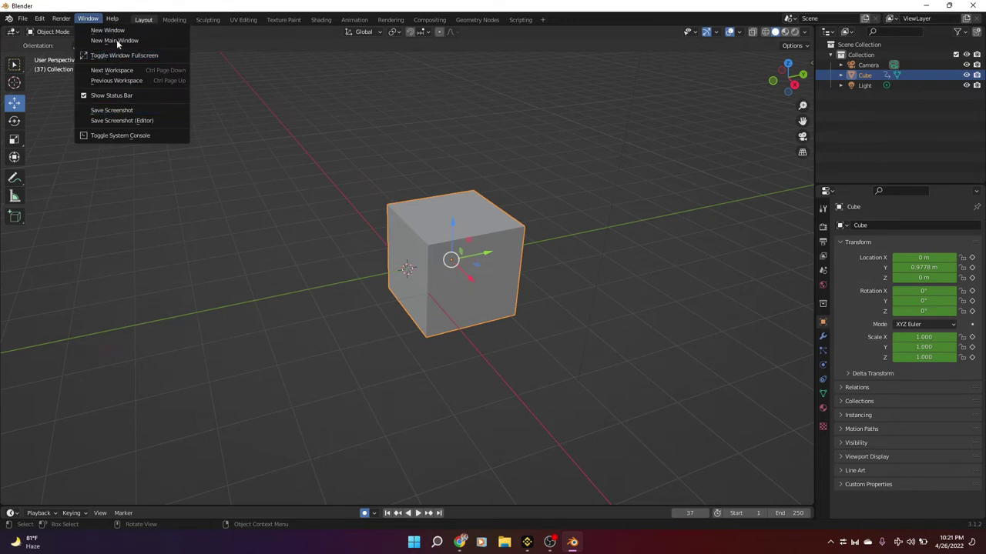
Visit Modeling, Sculpting, UV Editing, Texture Paint, Animation, Rendering, Compositing, Geometry Nodes, Scripting, then Layout
key(Escape)
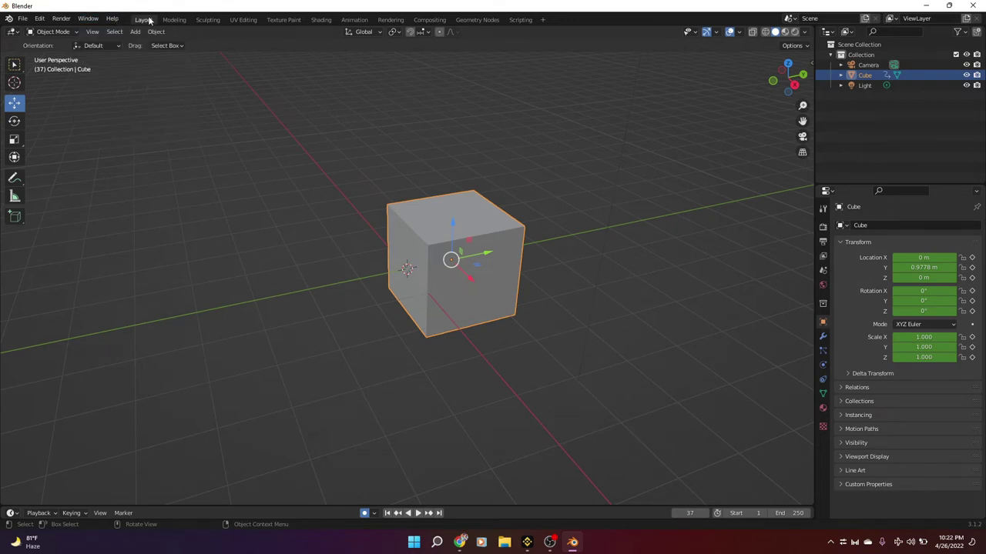
click(178, 24)
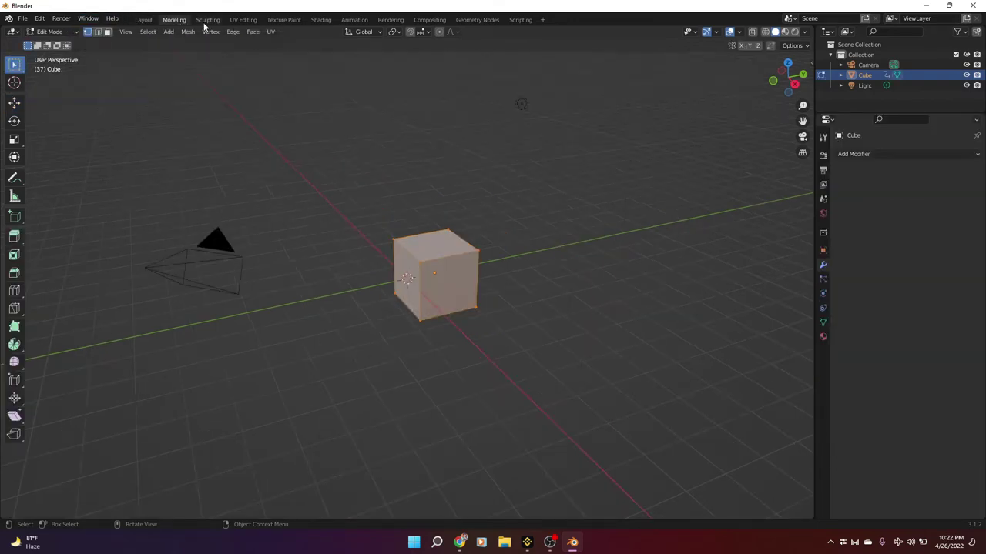
click(204, 24)
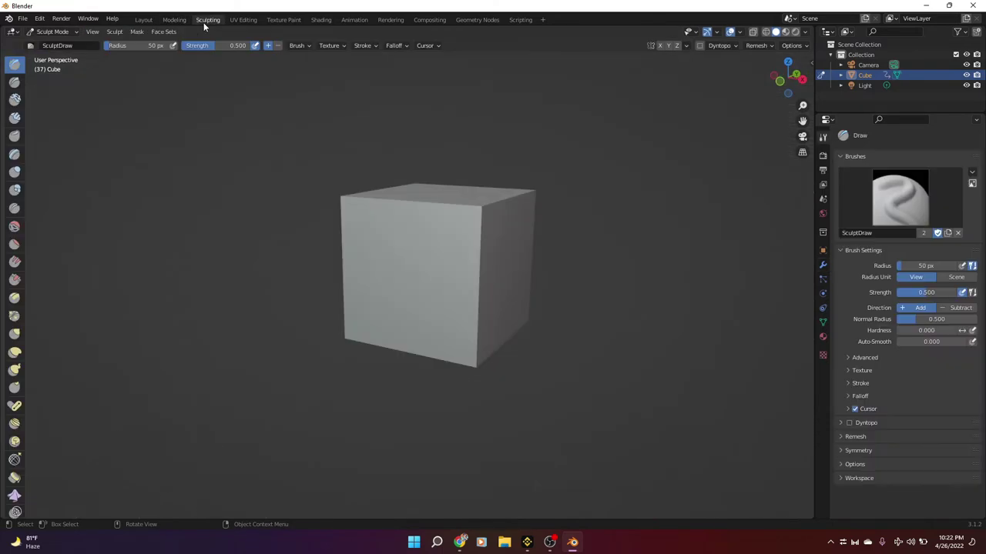
click(251, 22)
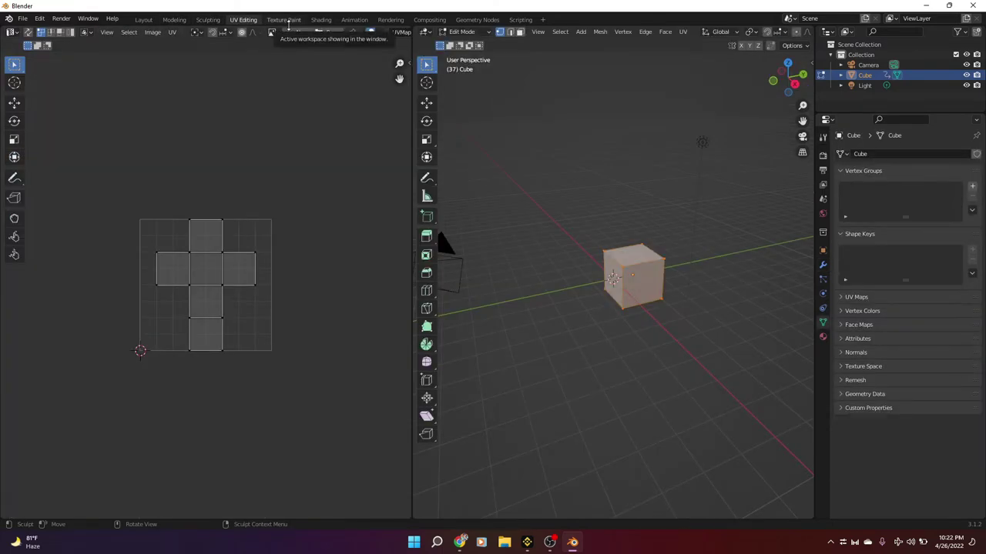
click(285, 20)
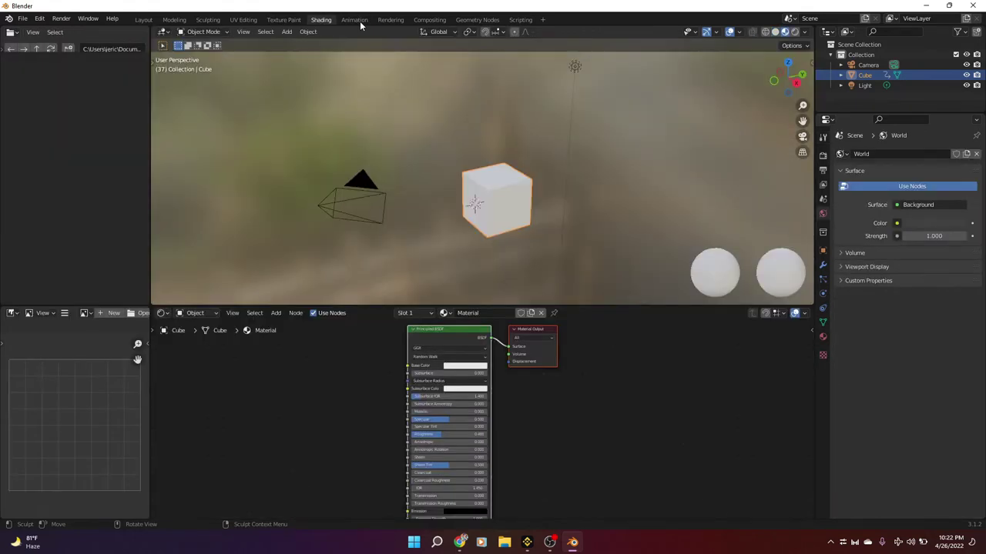
click(359, 23)
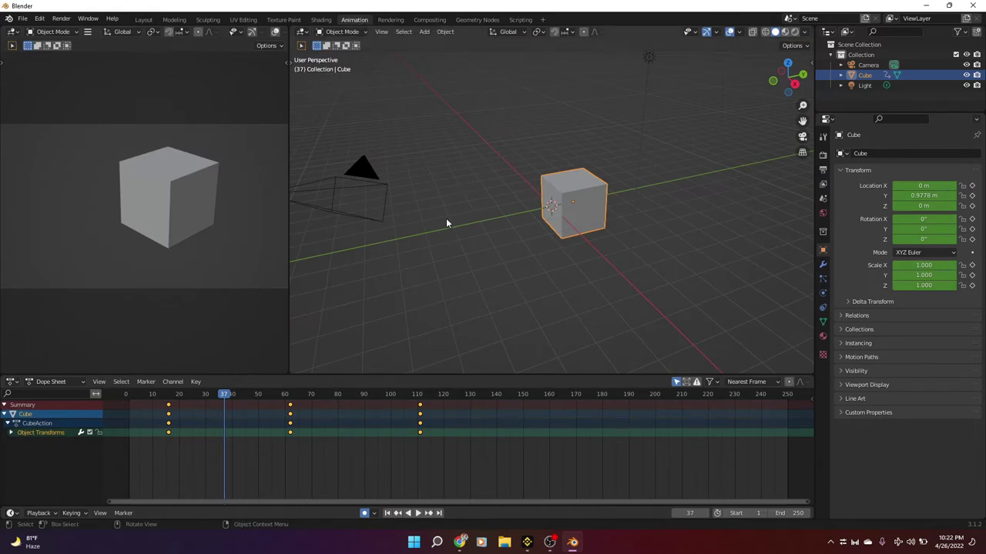
click(398, 21)
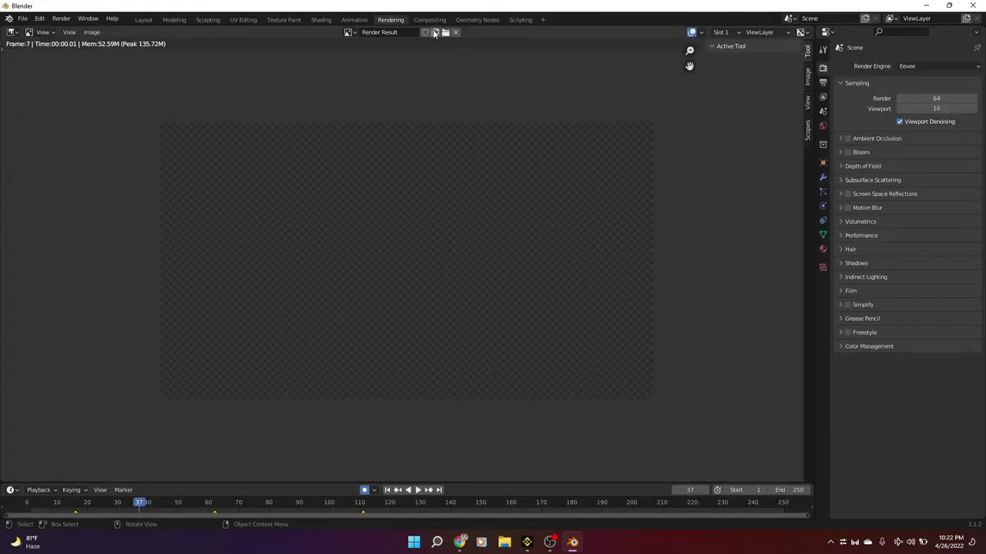
click(431, 20)
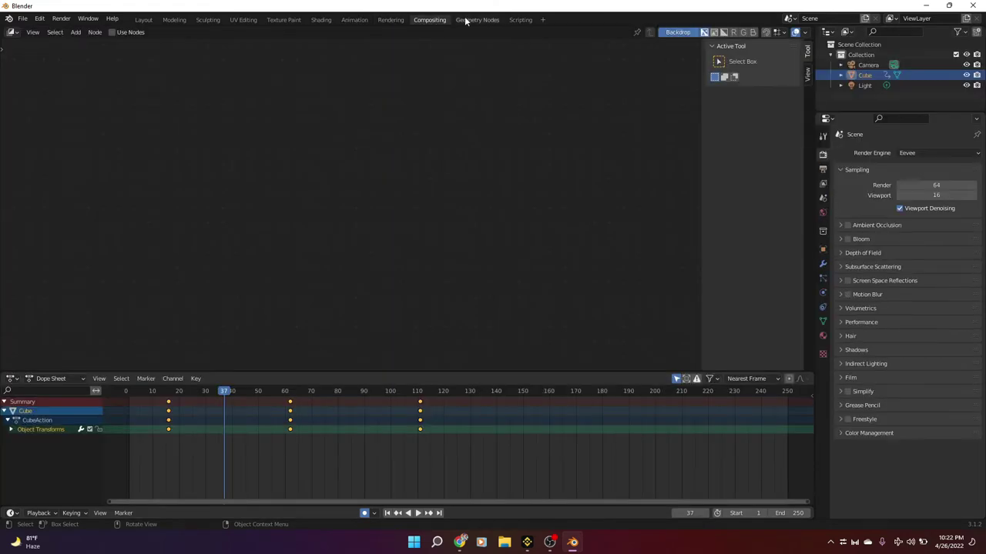
click(482, 20)
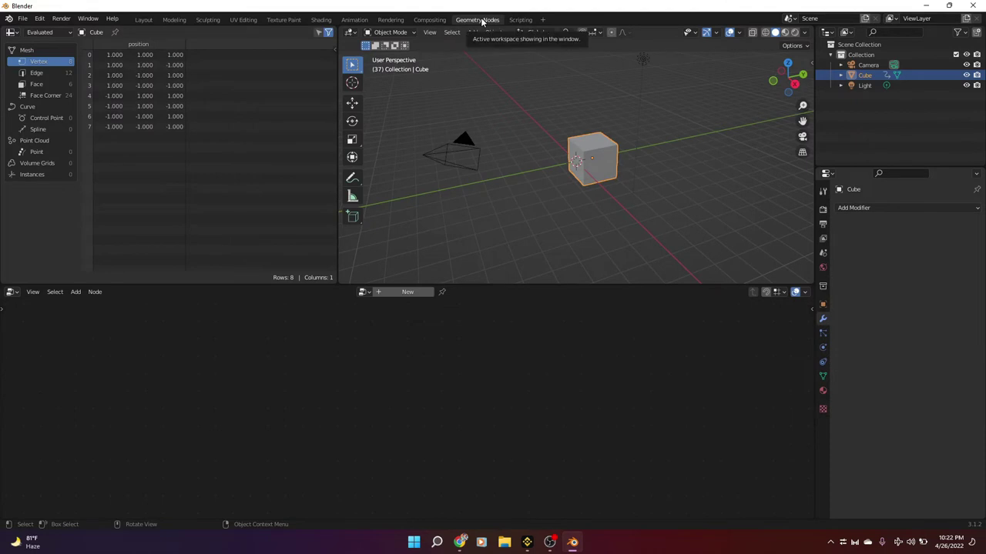
click(520, 20)
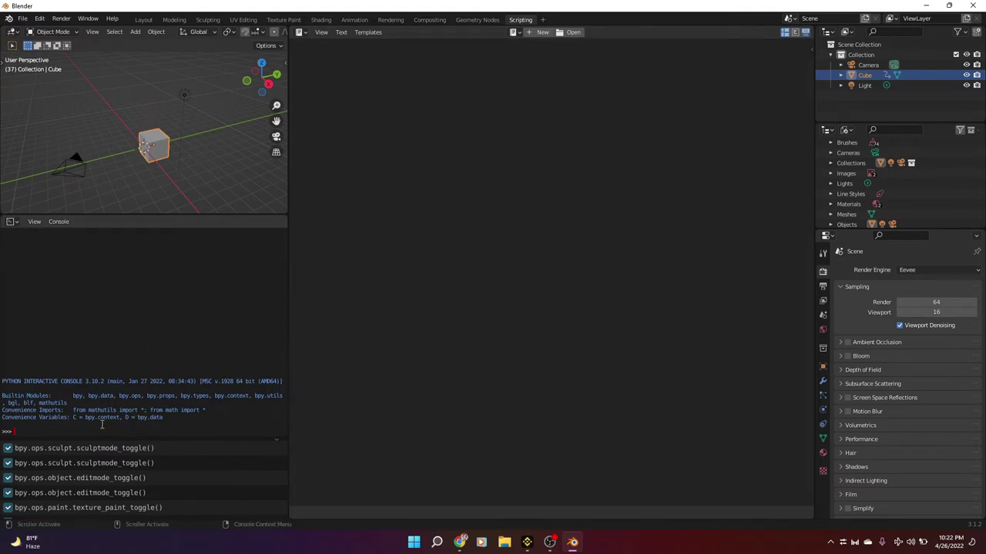
click(142, 20)
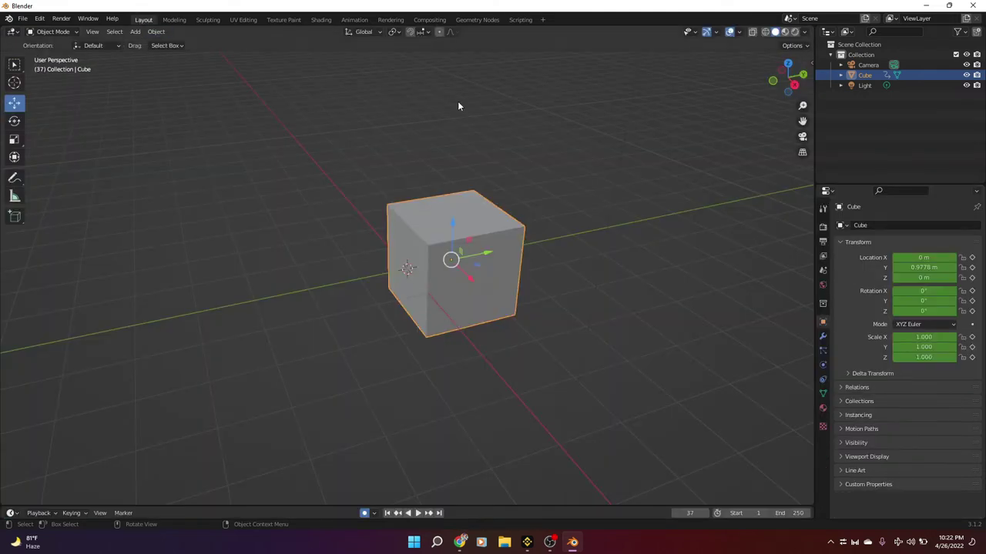
Staying in Object Mode, drag the cube along Y to 0.25898 m
click(54, 33)
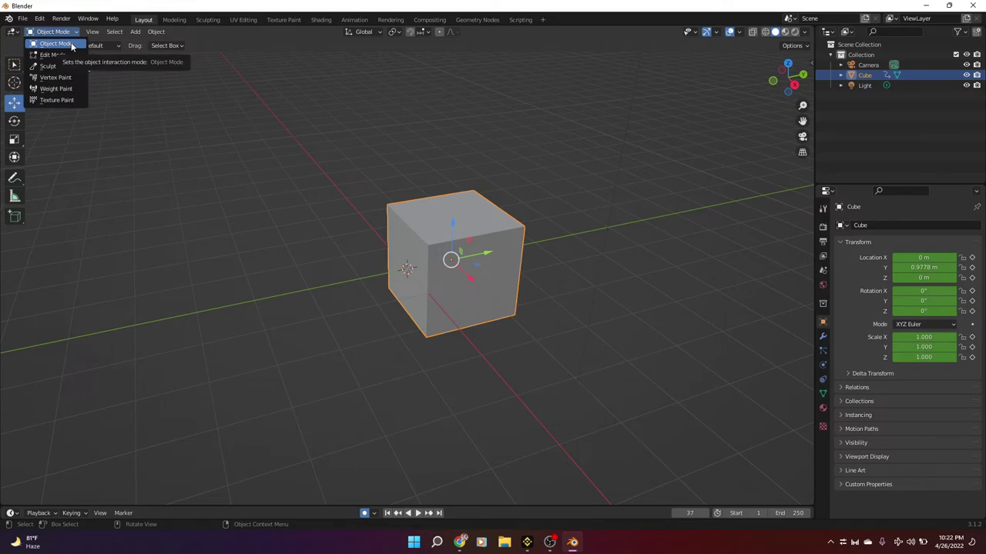
click(71, 45)
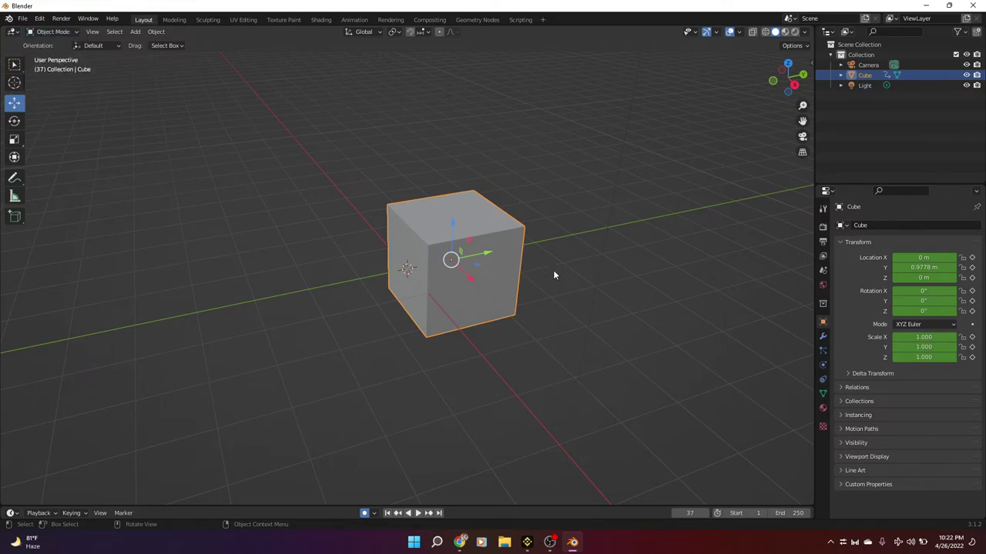
drag(492, 258, 463, 265)
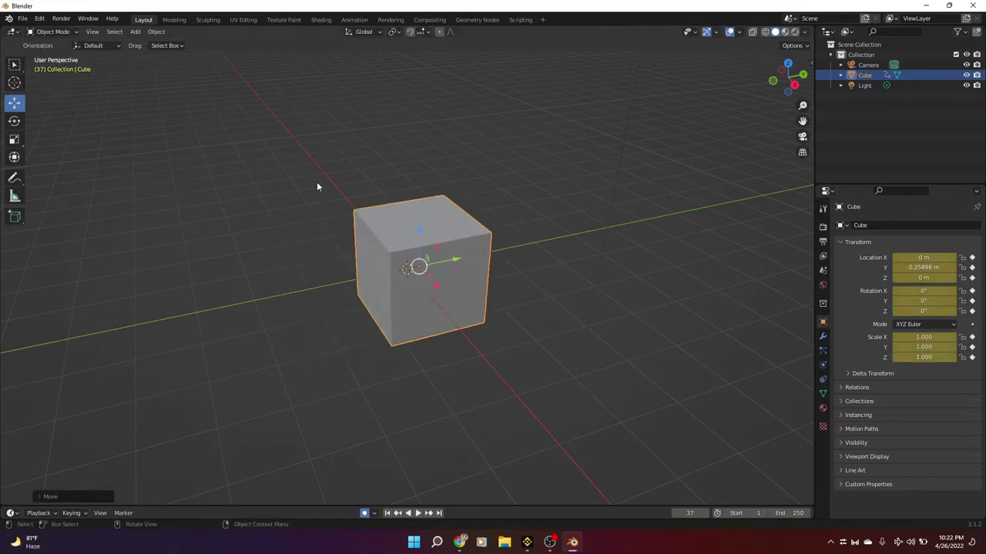
Try the Rotate, Select Box and Cursor tools, return to Move, and deselect the cube
click(13, 121)
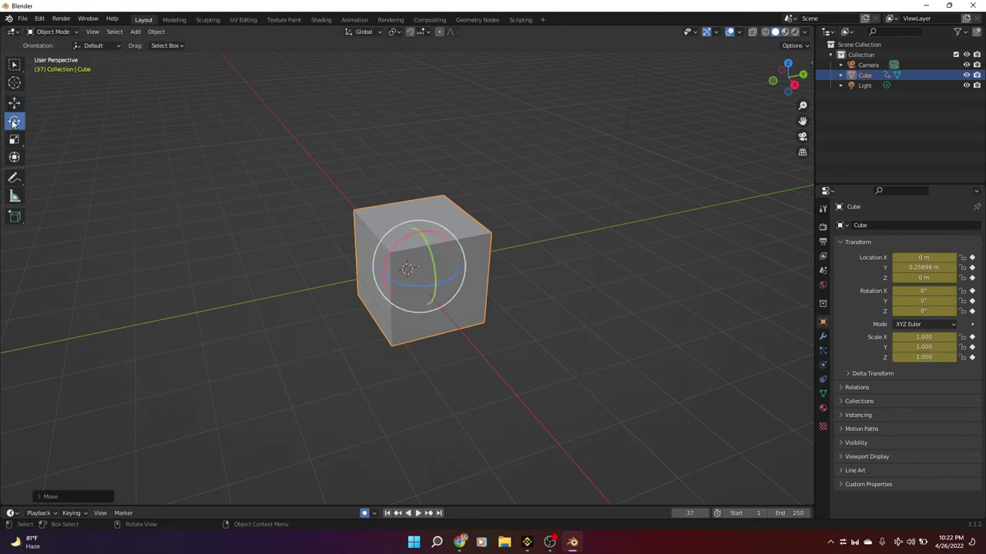
click(14, 65)
drag(325, 187, 539, 364)
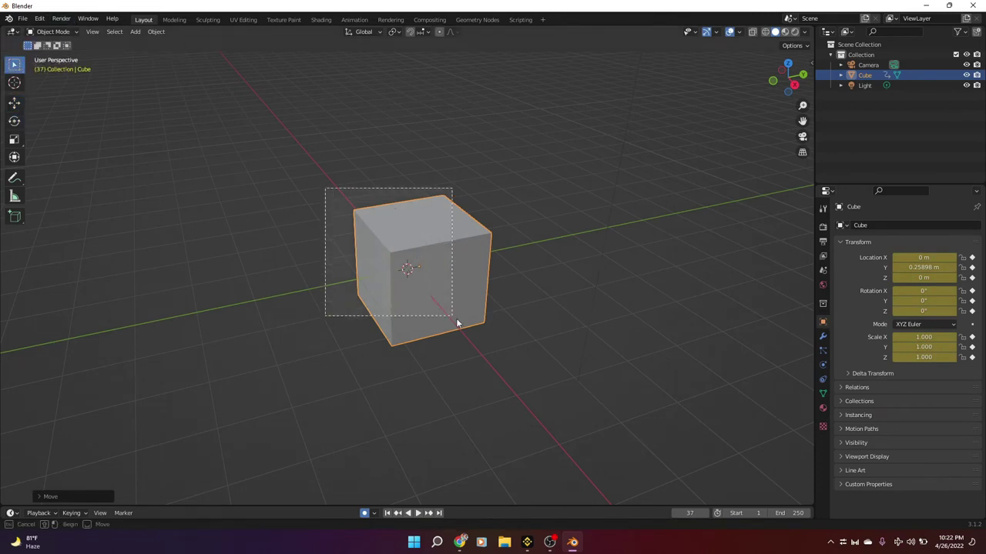
click(13, 82)
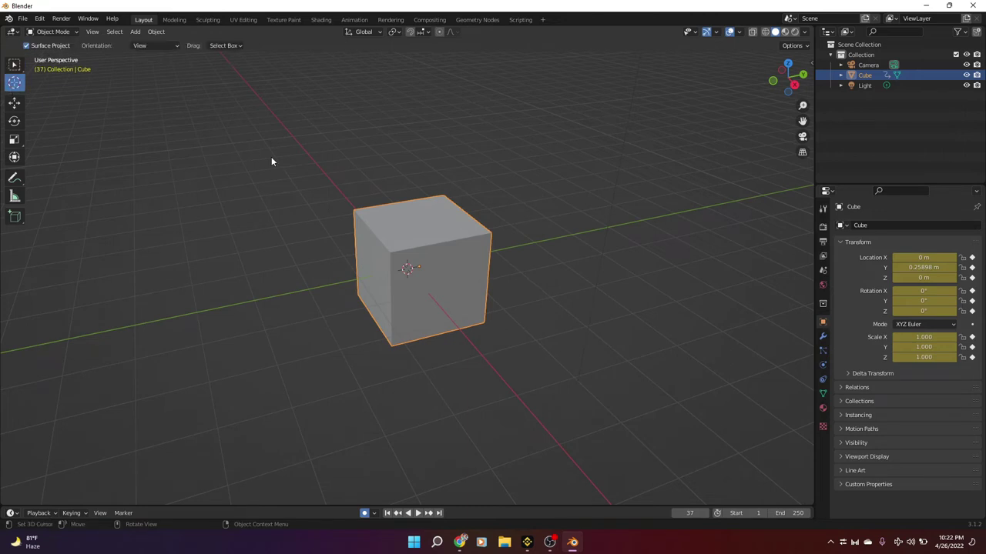
mouse_move(270, 158)
mouse_down()
mouse_move(541, 362)
mouse_move(411, 267)
mouse_up()
click(14, 103)
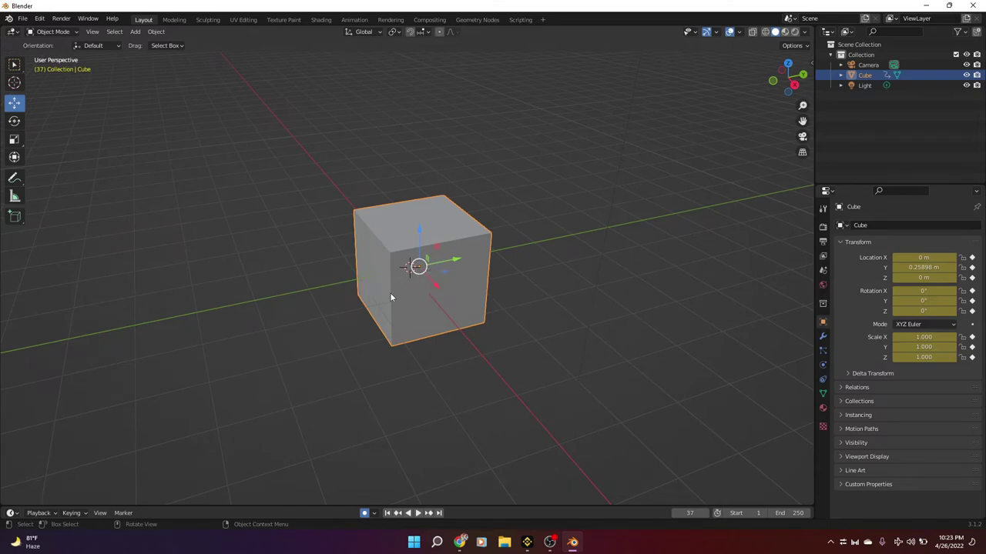
key(alt+a)
click(415, 269)
click(16, 83)
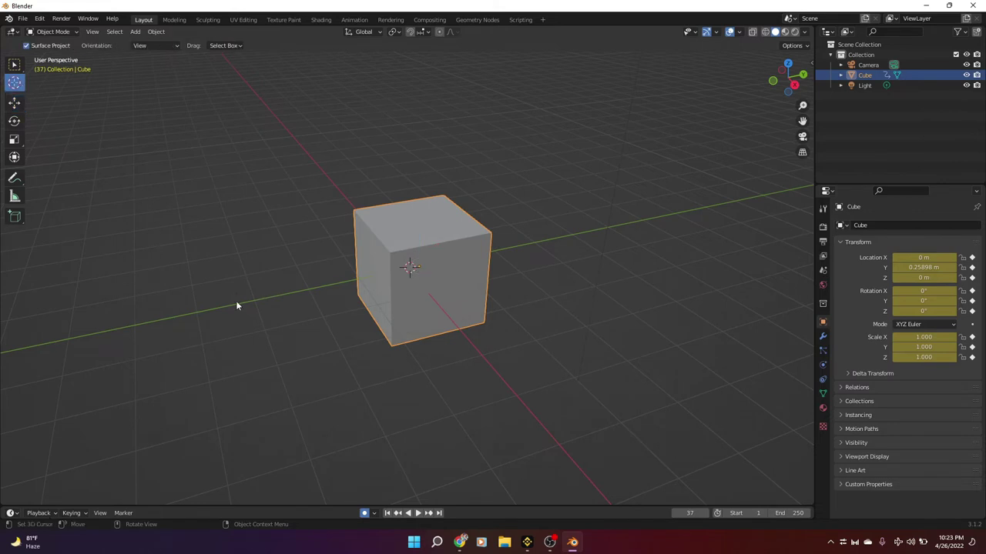
key(shift+a)
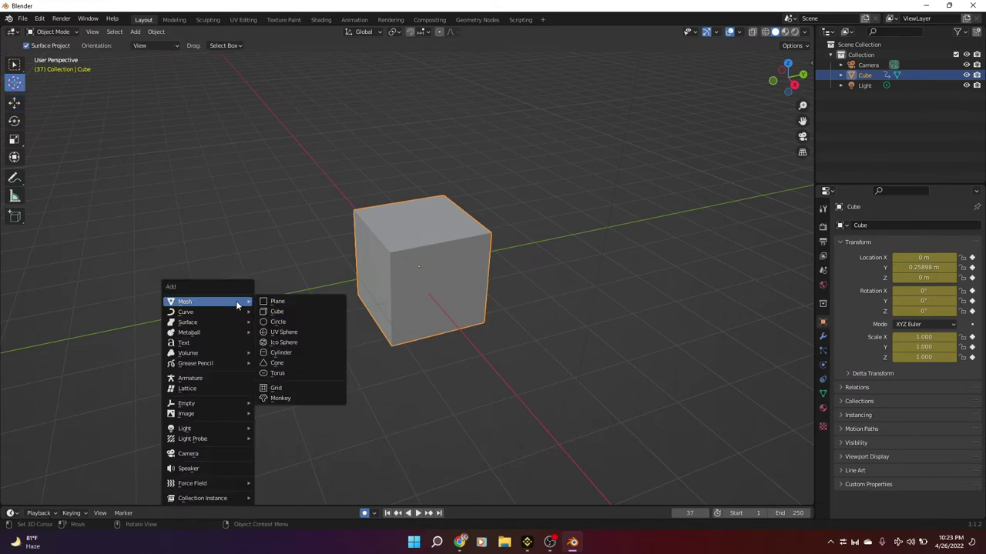
click(291, 333)
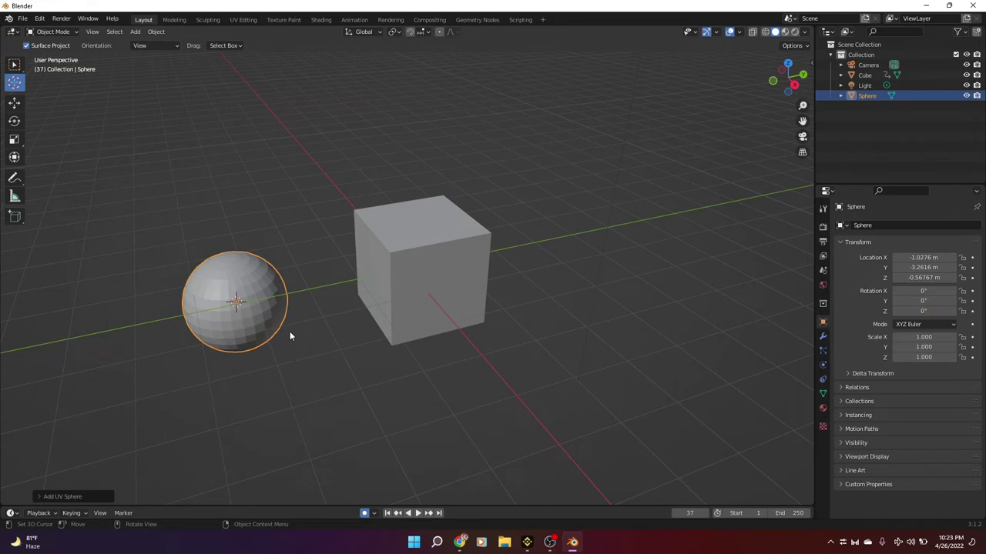
key(Delete)
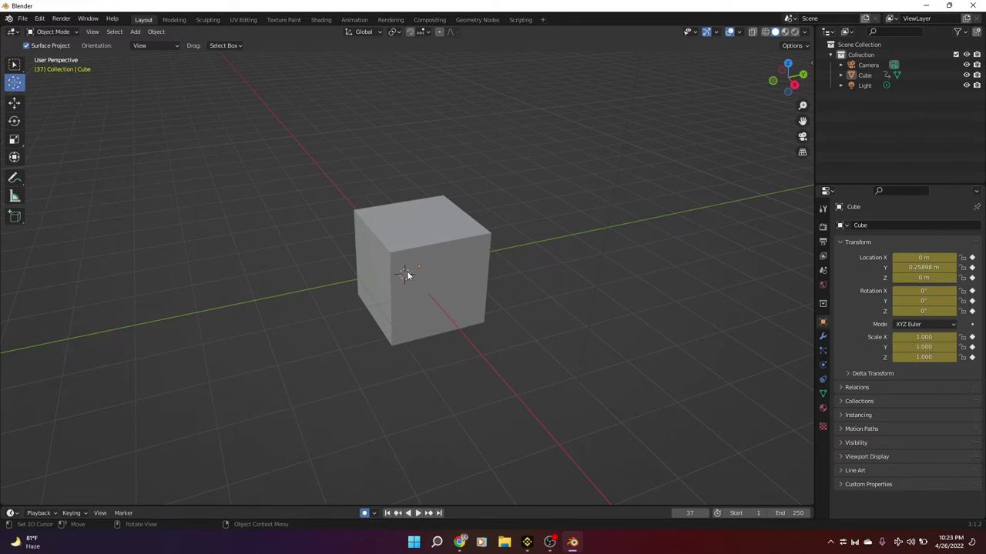
Move the cube along Y and X, then try a rotation and cancel it
click(13, 102)
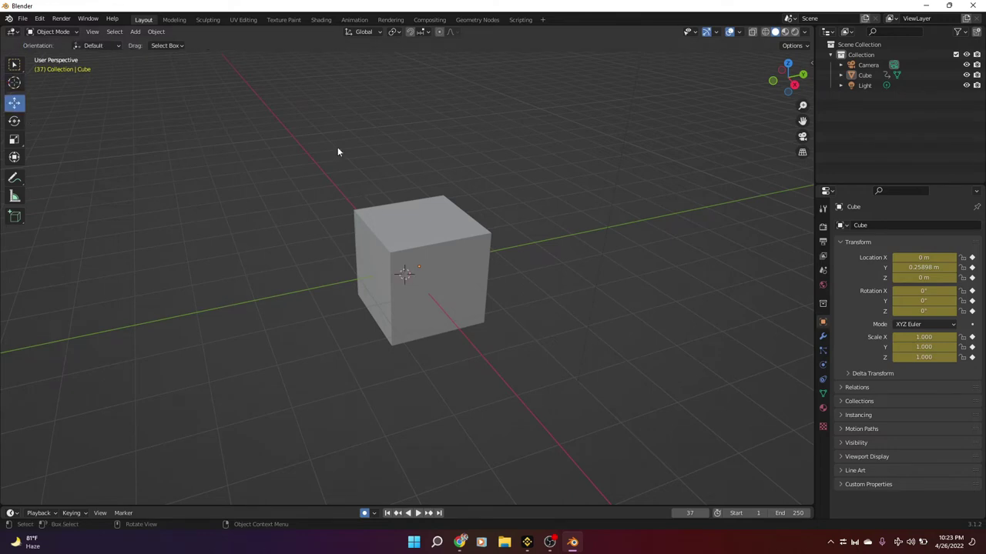
click(412, 275)
mouse_move(456, 269)
mouse_down()
mouse_move(282, 289)
mouse_move(512, 283)
mouse_up()
mouse_move(583, 268)
mouse_down()
mouse_move(595, 263)
mouse_move(480, 288)
mouse_up()
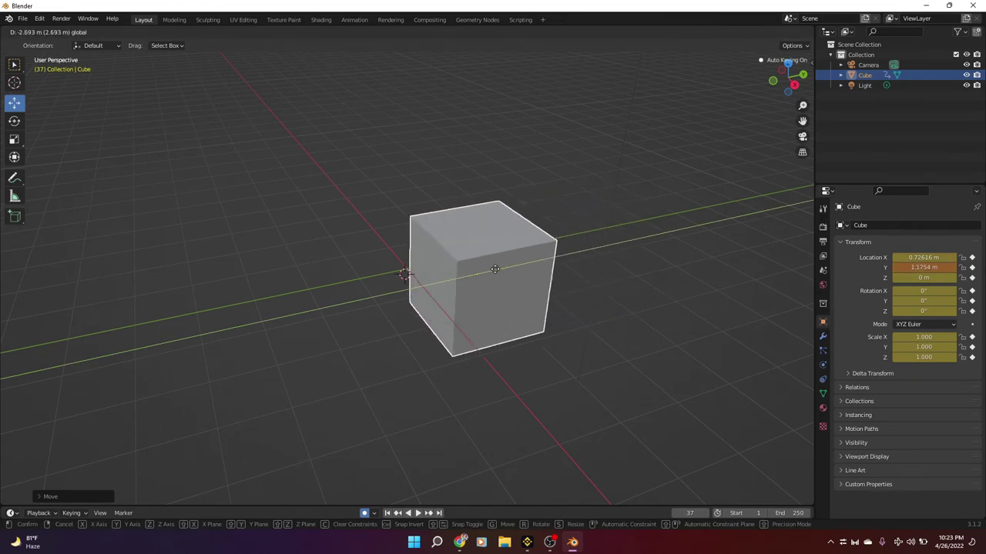
click(15, 121)
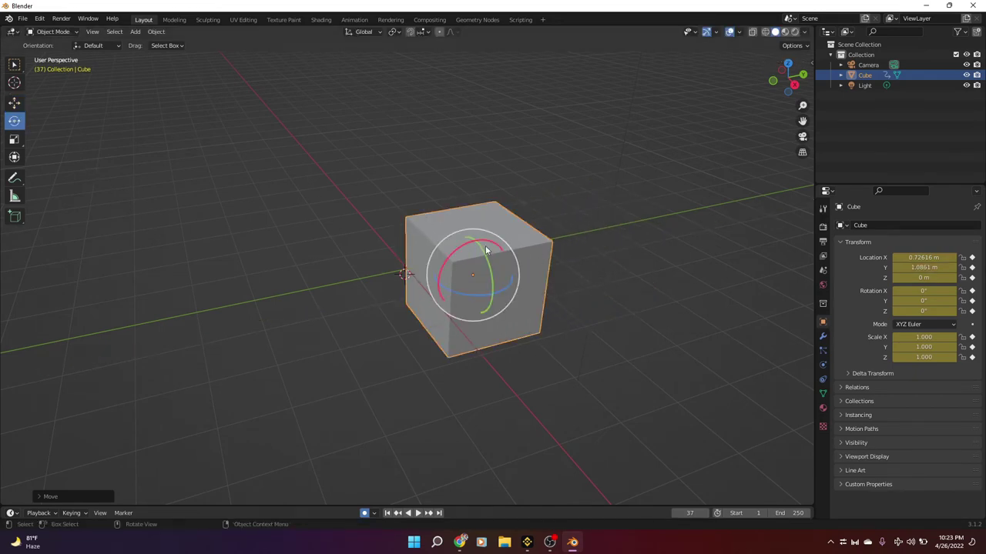
drag(478, 240, 453, 228)
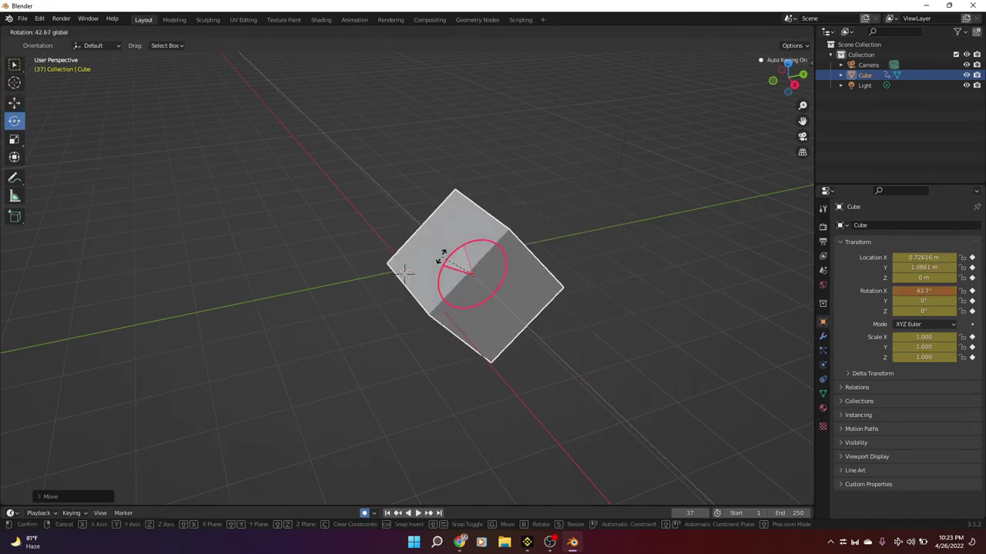
key(Escape)
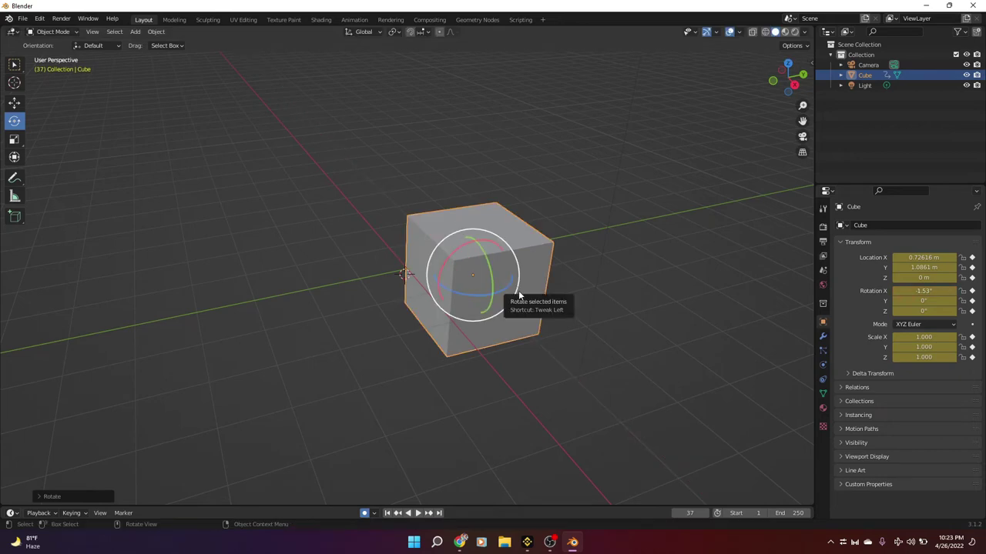
Stretch the cube along Z, Y and X, then undo back to scale 1, 1, 1
click(15, 139)
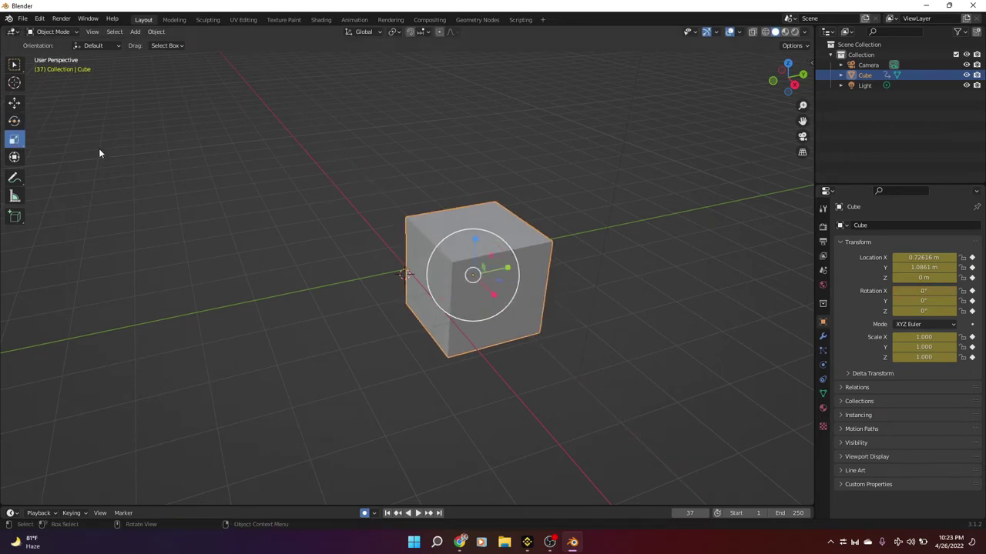
mouse_move(474, 245)
mouse_down()
mouse_move(509, 268)
mouse_move(702, 234)
mouse_move(578, 281)
mouse_up()
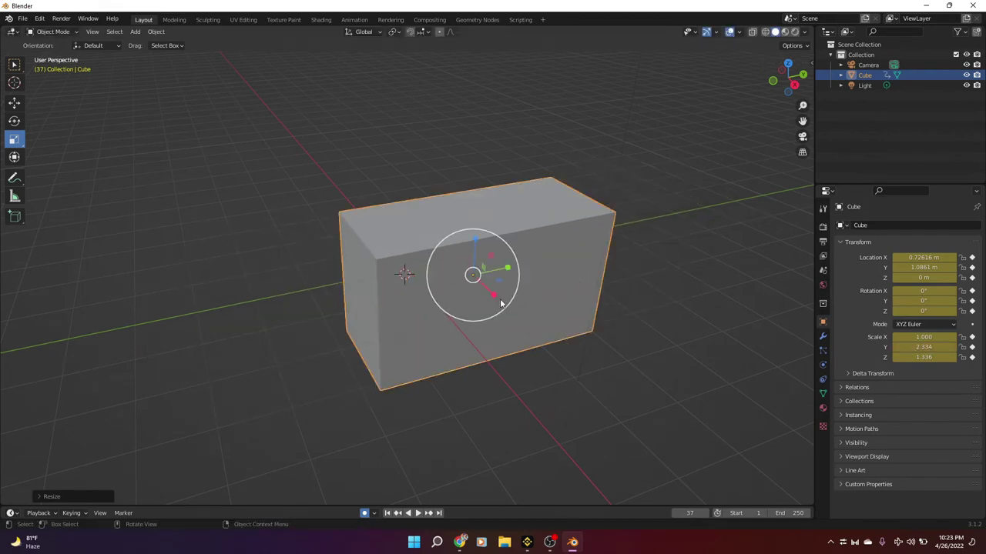
drag(502, 303, 548, 329)
drag(507, 268, 562, 258)
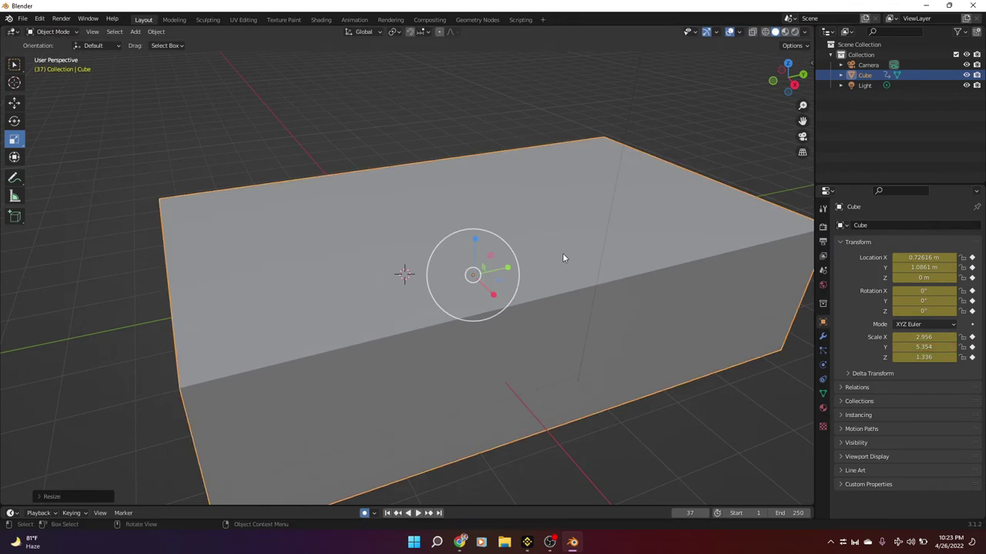
key(ctrl+z)
key(ctrl+z)
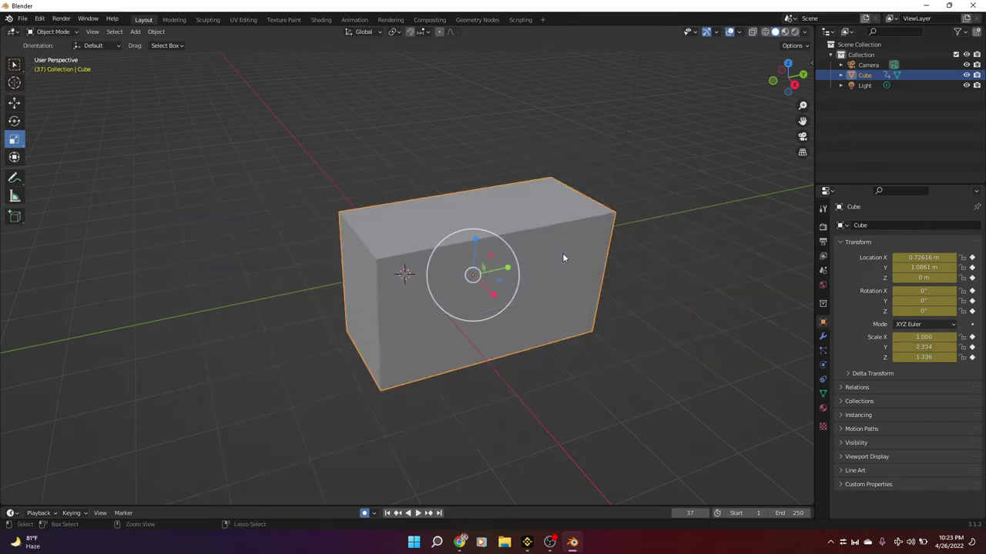
key(ctrl+z)
key(ctrl+z)
key(ctrl+z)
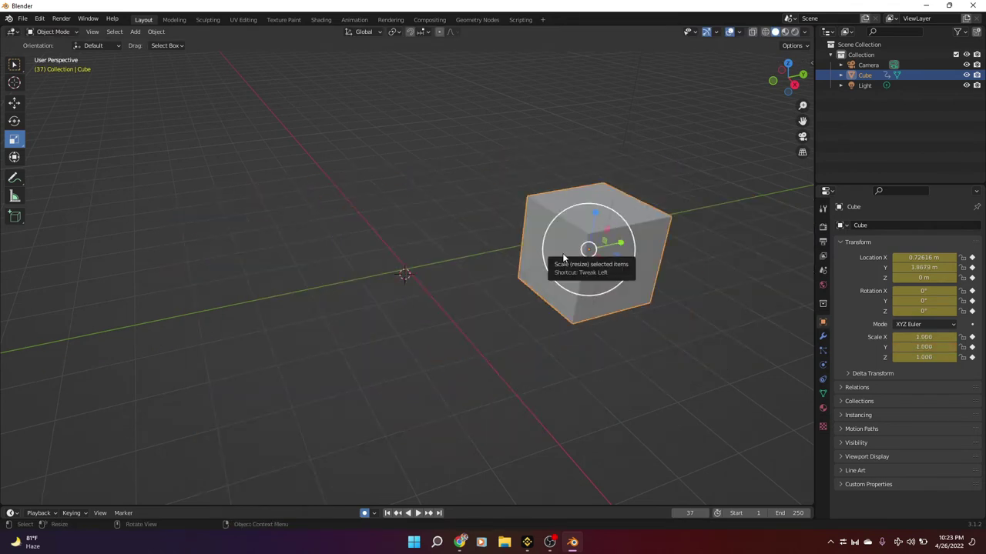
key(ctrl+z)
key(ctrl+z)
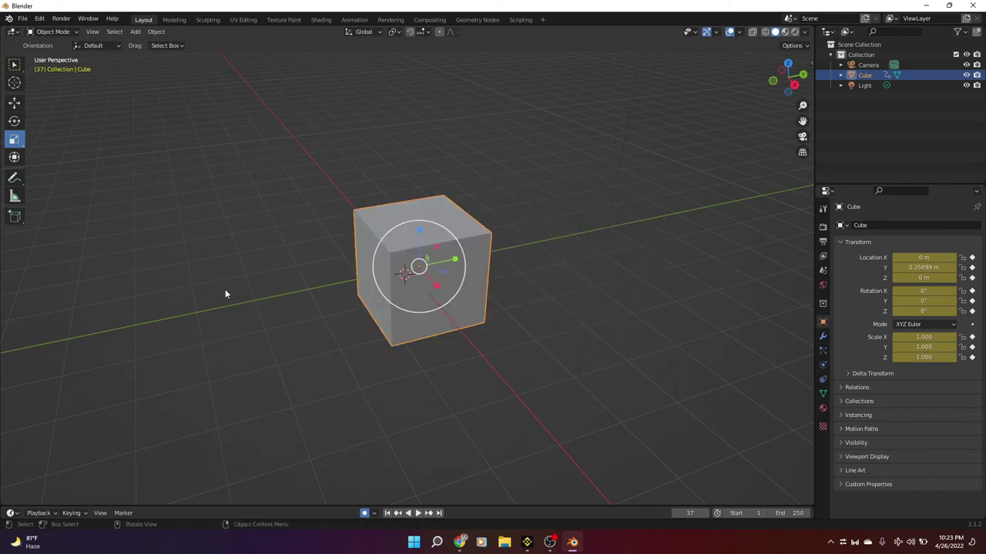
Draw an Annotate loop around the cube, undo it, and switch to the Measure tool
click(14, 156)
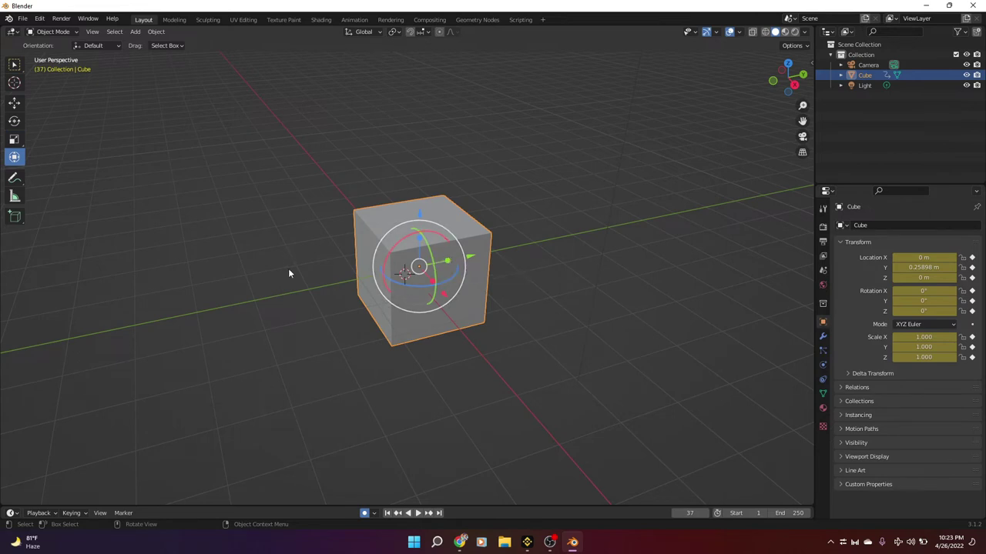
click(14, 178)
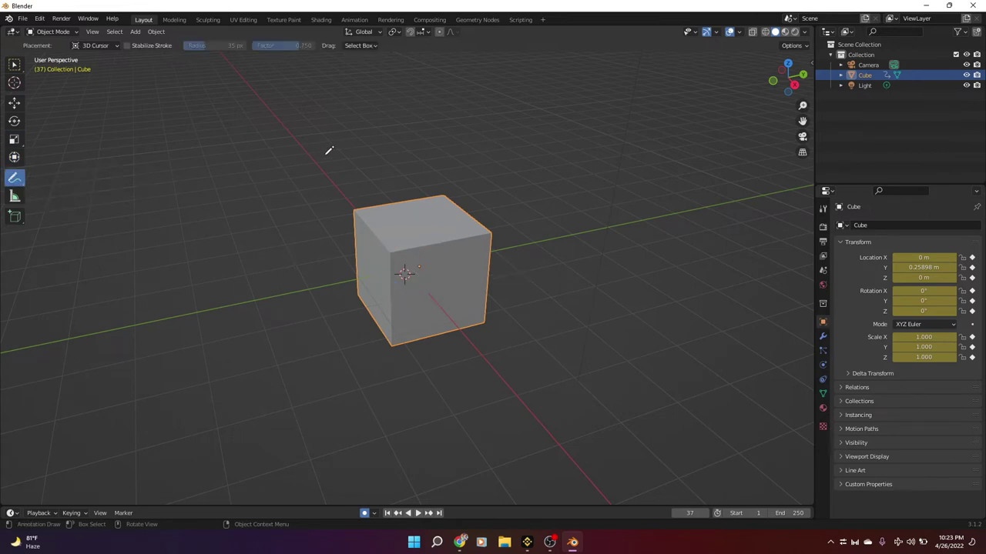
drag(323, 156, 450, 305)
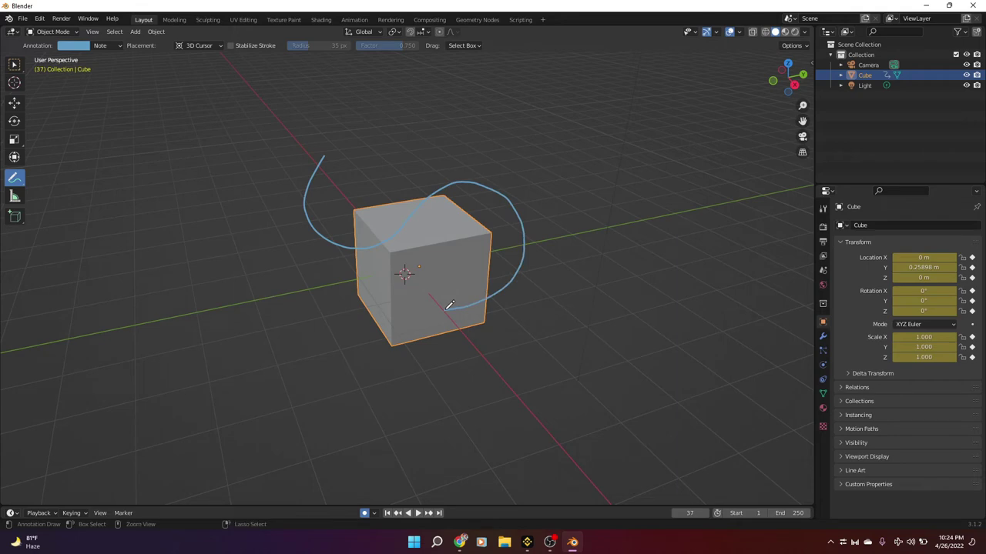
key(ctrl+z)
click(14, 197)
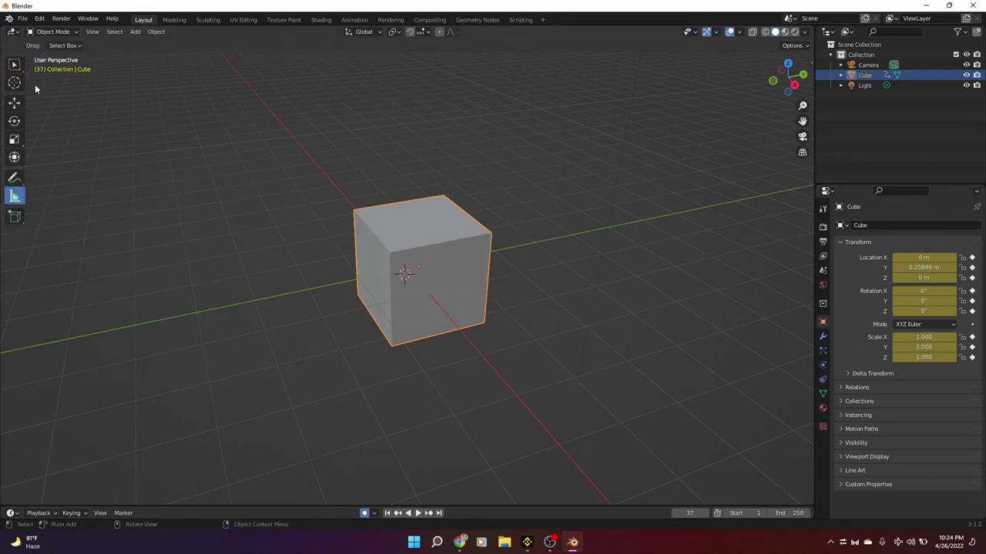
Try Edit Mode and Sculpt Mode on the cube, then return to Object Mode
click(67, 31)
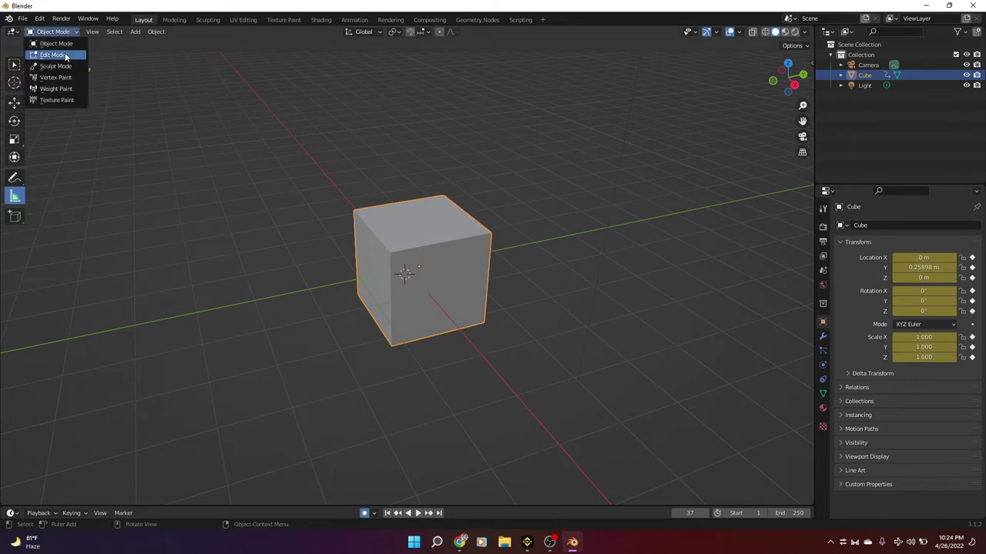
click(52, 54)
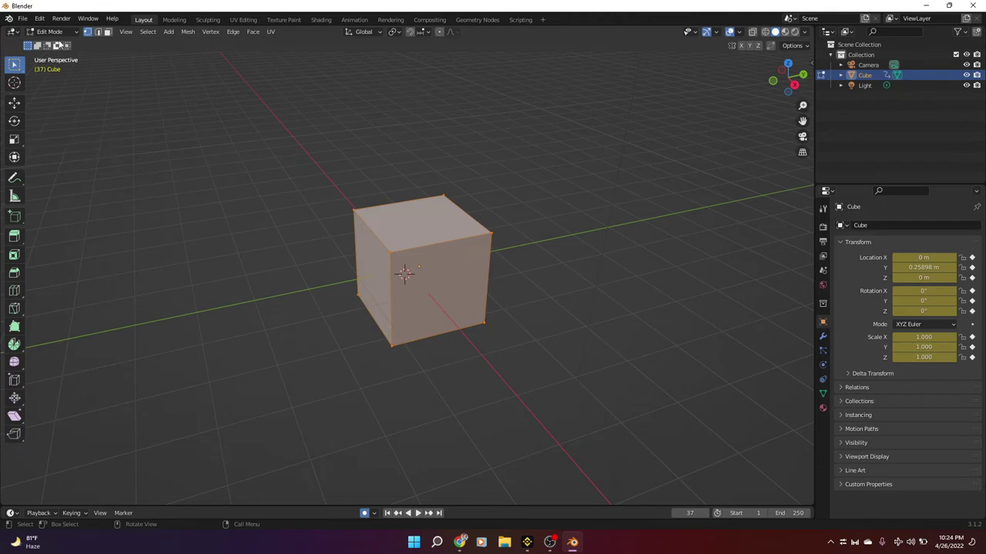
click(65, 34)
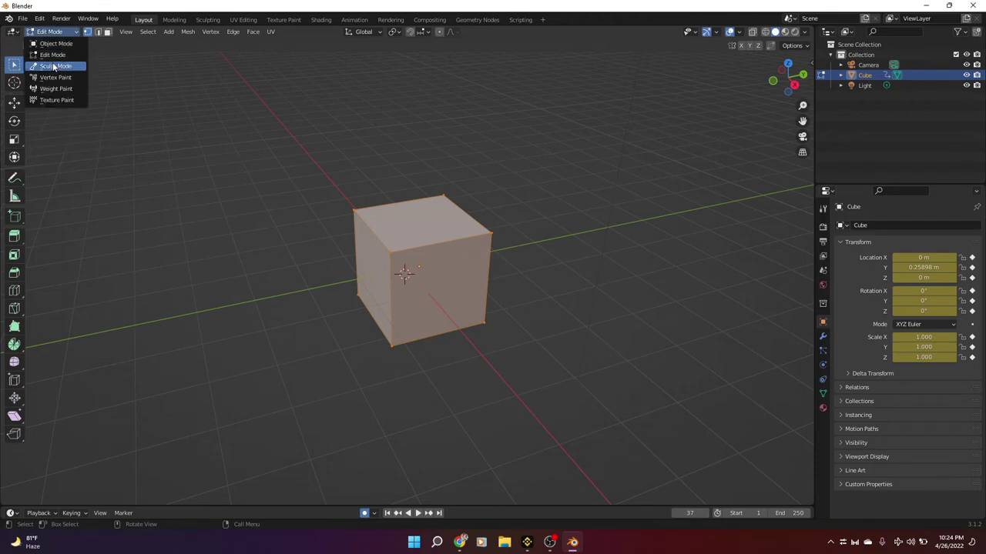
click(52, 66)
scroll(378, 235, up, 4)
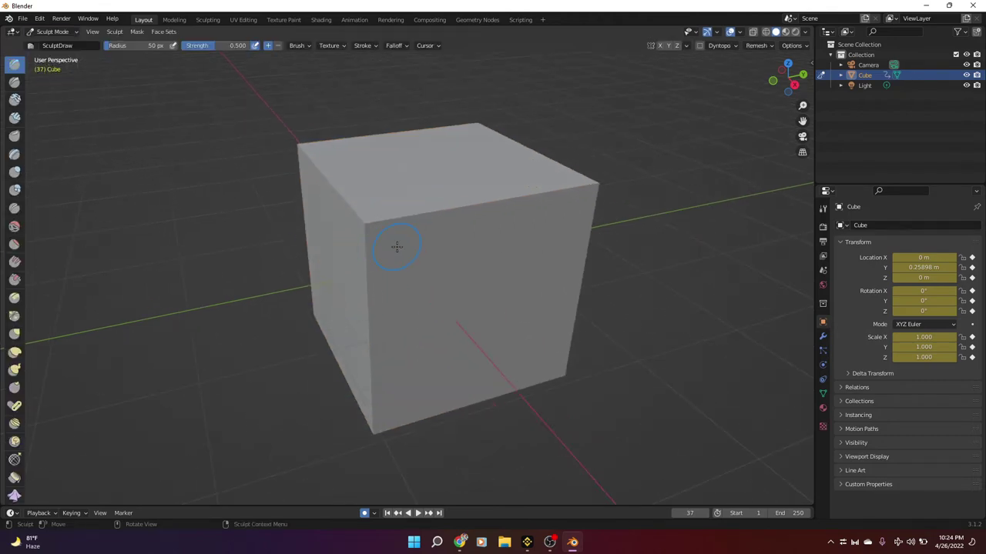
click(56, 32)
click(52, 44)
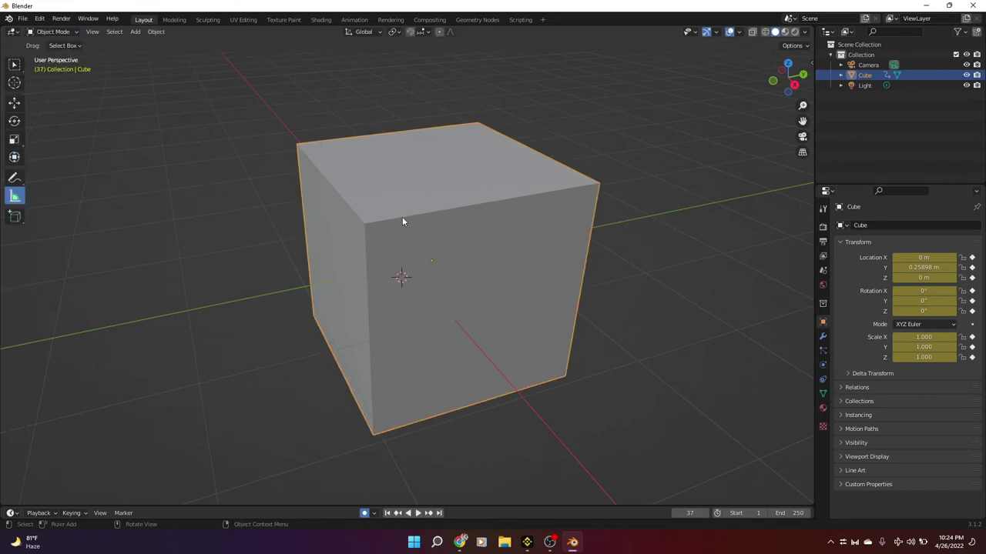
Delete the cube, add a UV sphere, and apply Shade Smooth to it
key(Delete)
key(shift+a)
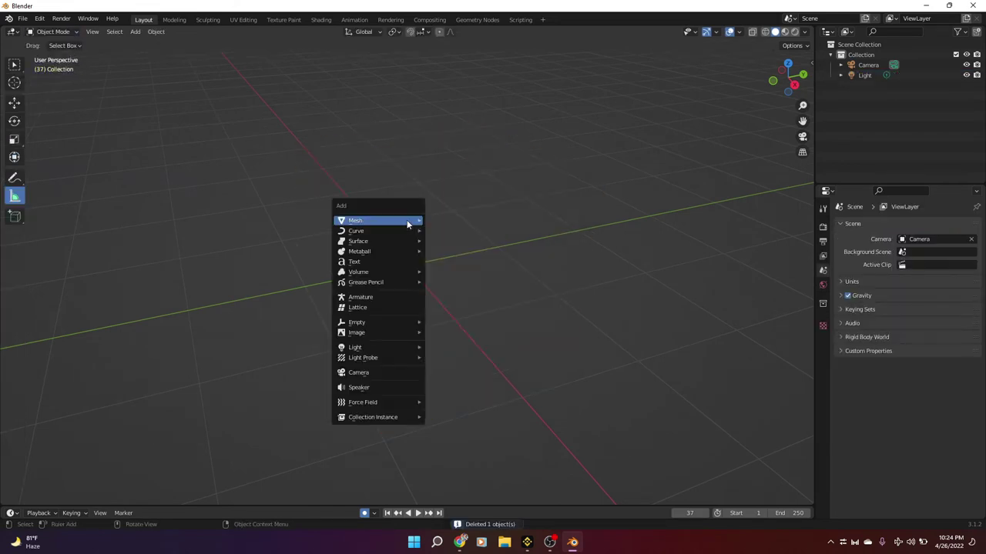
click(474, 251)
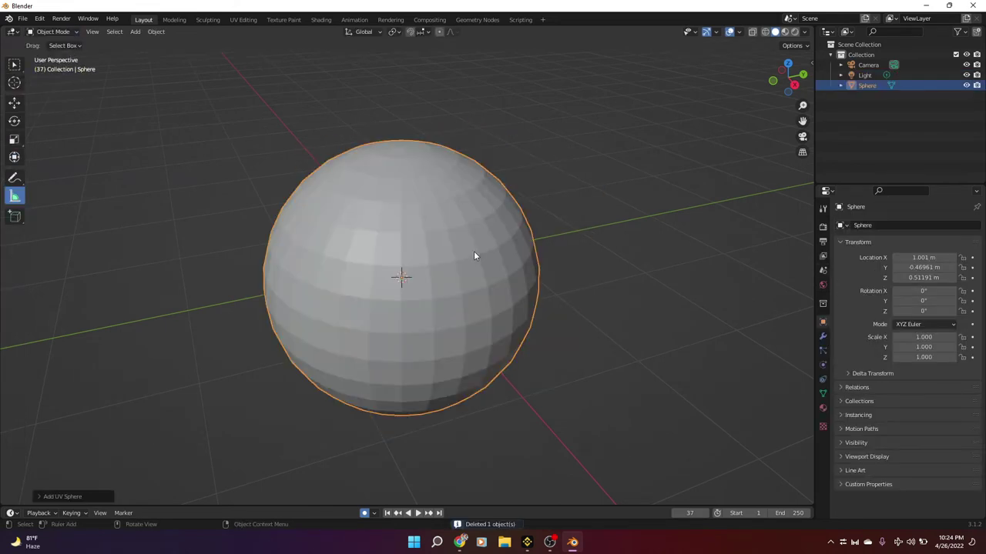
right_click(432, 244)
Shade the sphere smooth and enter Sculpt Mode with the Draw Sharp brush
click(431, 245)
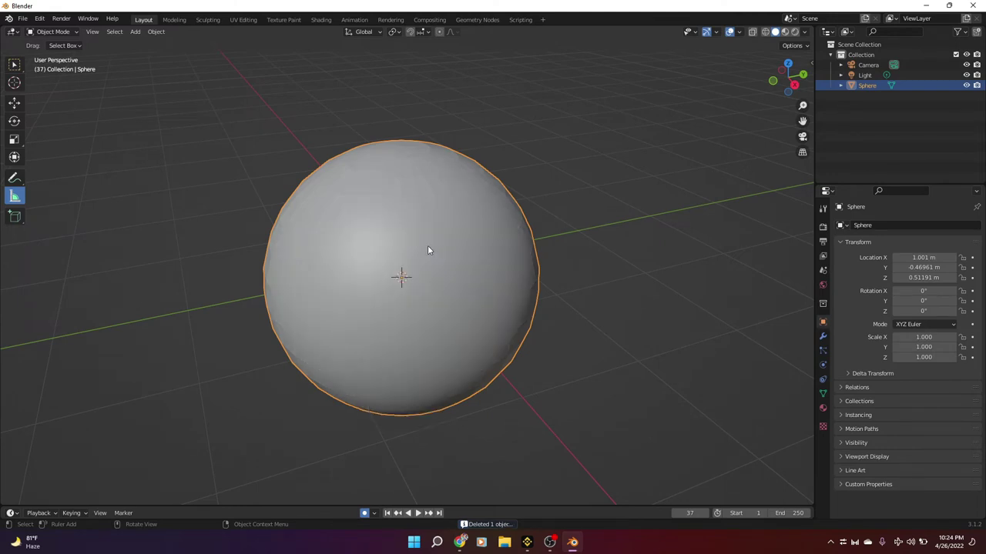
scroll(315, 239, up, 3)
click(62, 31)
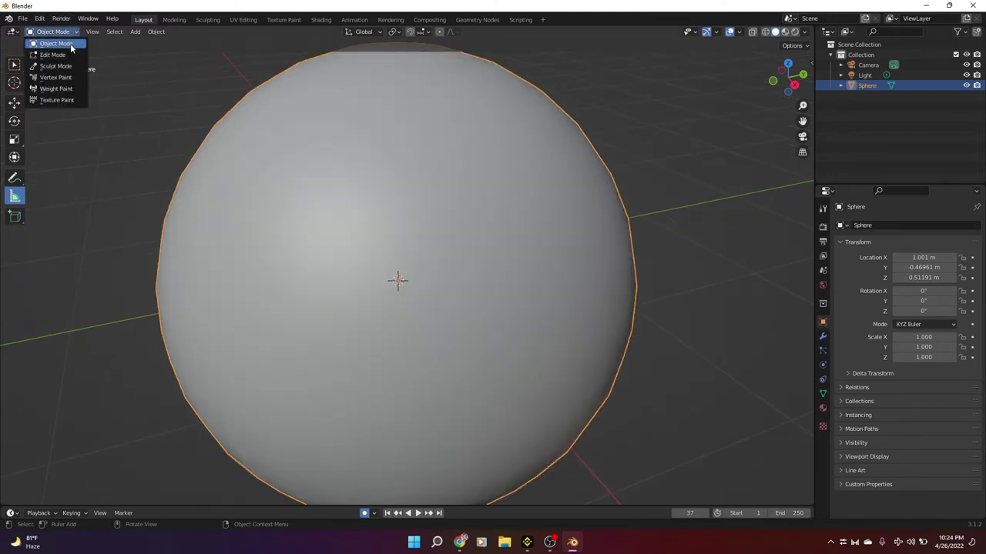
click(55, 66)
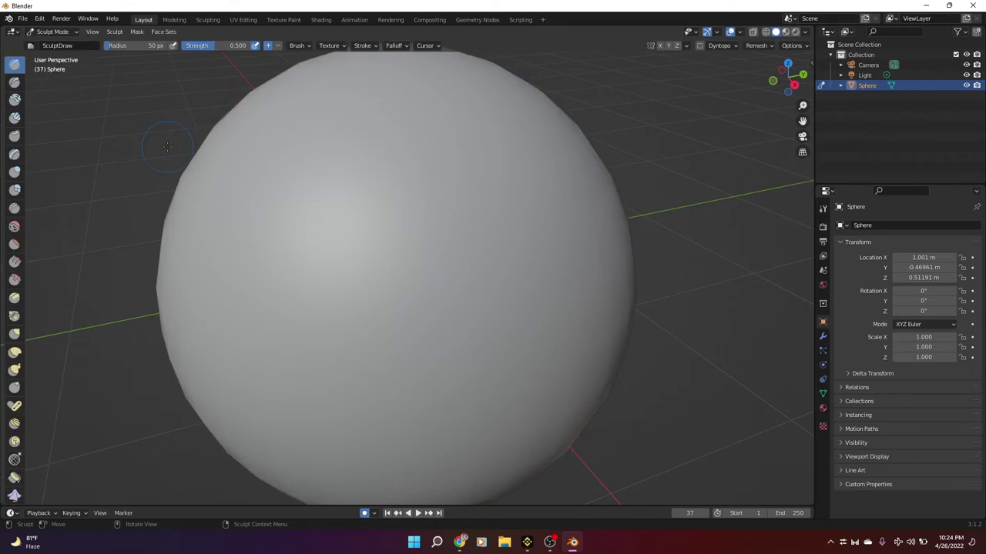
scroll(320, 210, down, 3)
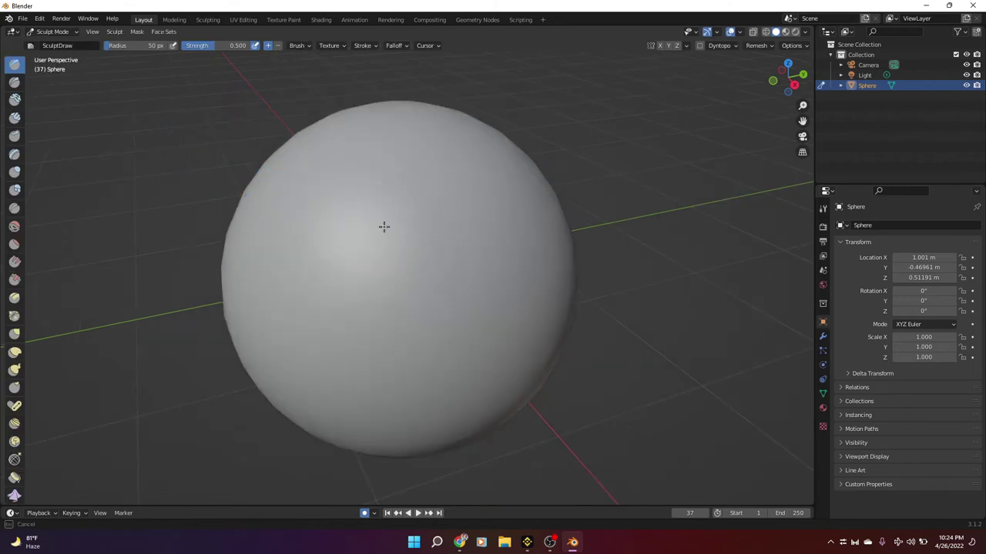
click(15, 81)
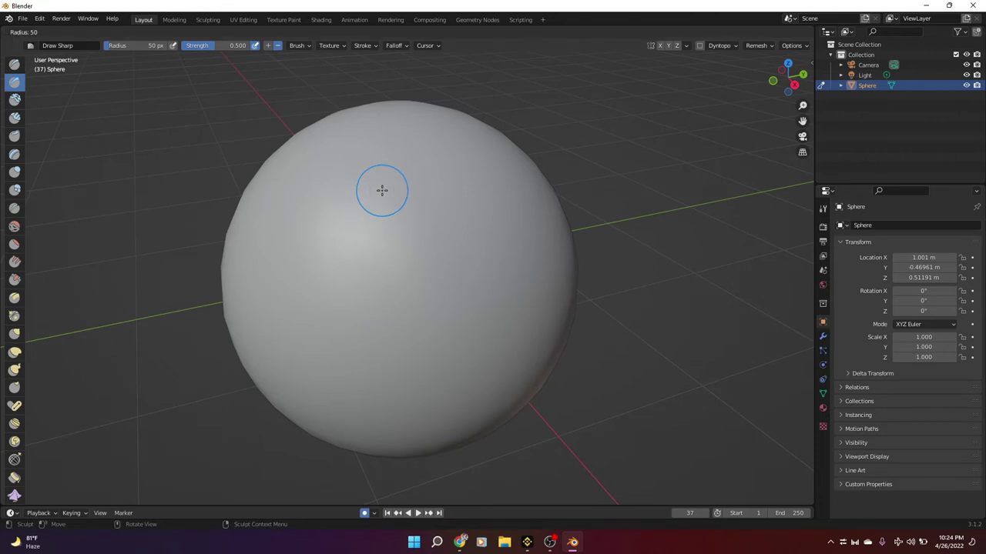
Set the brush radius to 142 px and return the sphere to Object Mode
key(f)
click(427, 262)
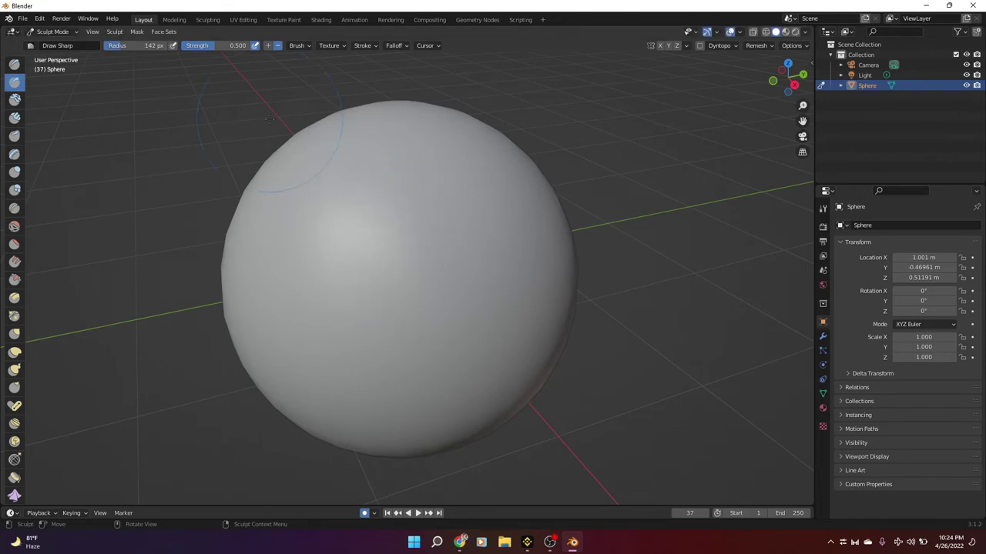
click(62, 32)
click(66, 42)
Apply Shade Flat to the sphere and deselect it
right_click(409, 206)
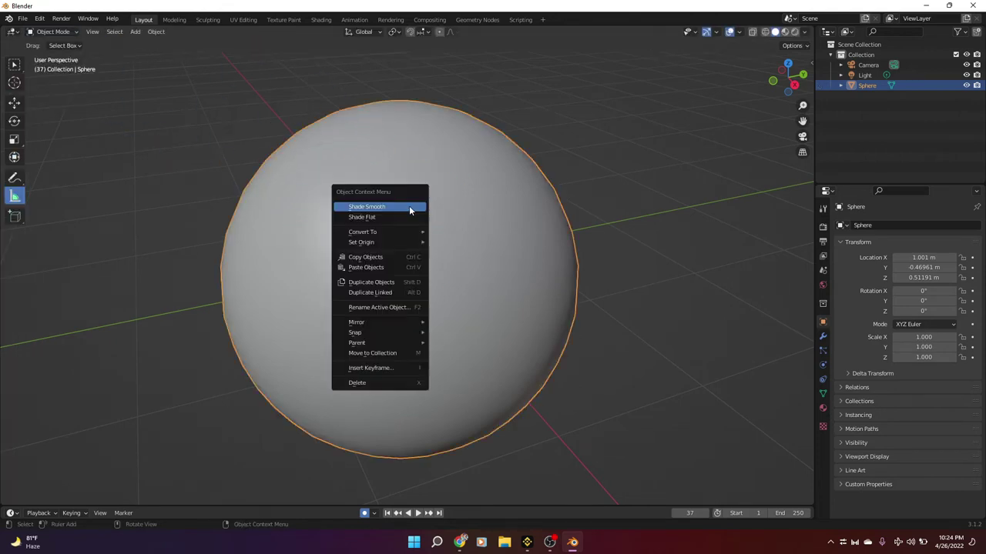
click(397, 220)
click(22, 19)
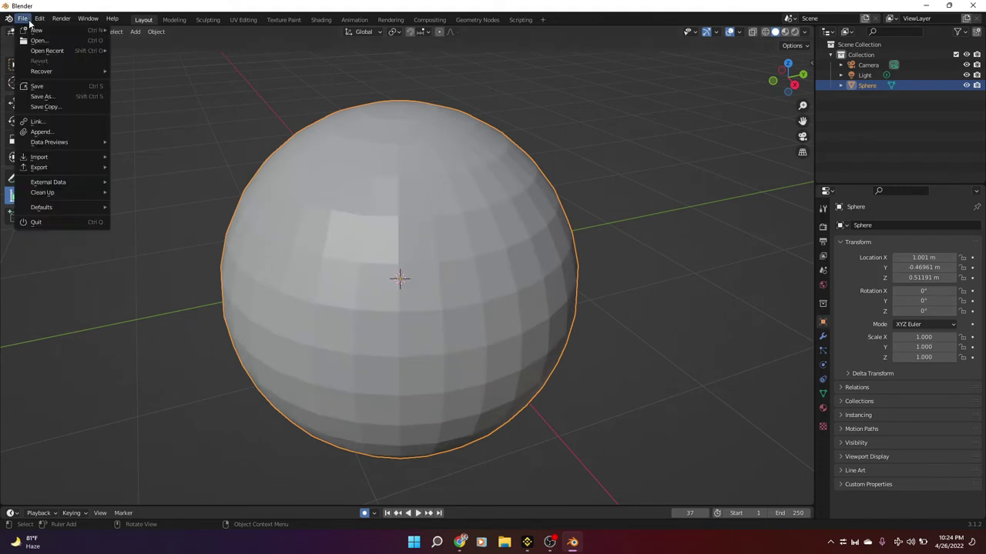
click(35, 63)
Switch to Sculpt Mode and carve sharp creases into the sphere's front
click(52, 31)
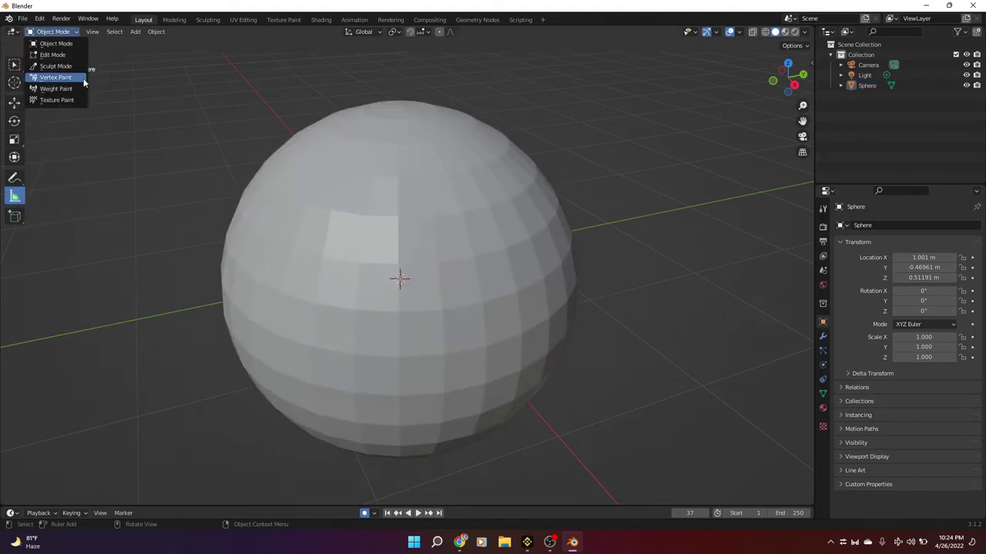
click(74, 69)
mouse_move(387, 228)
mouse_down()
mouse_move(388, 213)
mouse_move(359, 361)
mouse_move(476, 314)
mouse_move(416, 194)
mouse_move(313, 221)
mouse_move(286, 285)
mouse_up()
Bulge the upper front with the Blob brush, undo it, and enter Vertex Paint mode
click(15, 190)
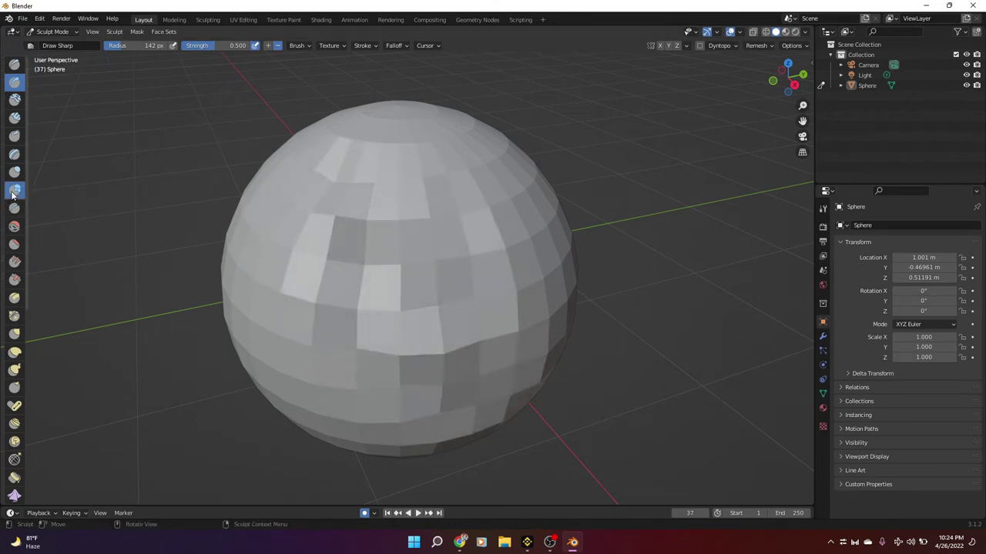
mouse_move(396, 221)
mouse_down()
mouse_move(292, 223)
mouse_move(348, 124)
mouse_move(363, 130)
mouse_move(273, 168)
mouse_move(254, 220)
mouse_move(223, 181)
mouse_move(493, 200)
mouse_move(531, 193)
mouse_up()
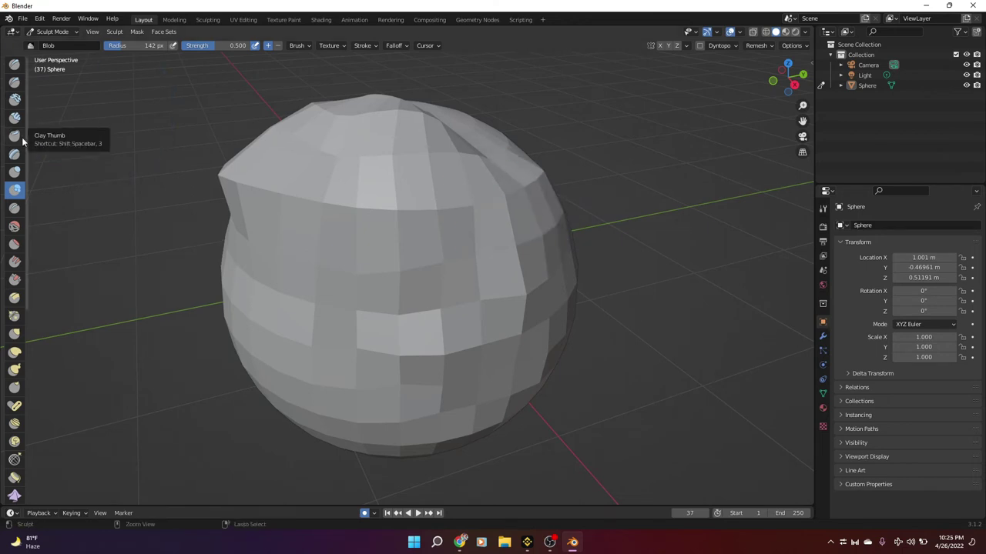
key(ctrl+z)
key(ctrl+z)
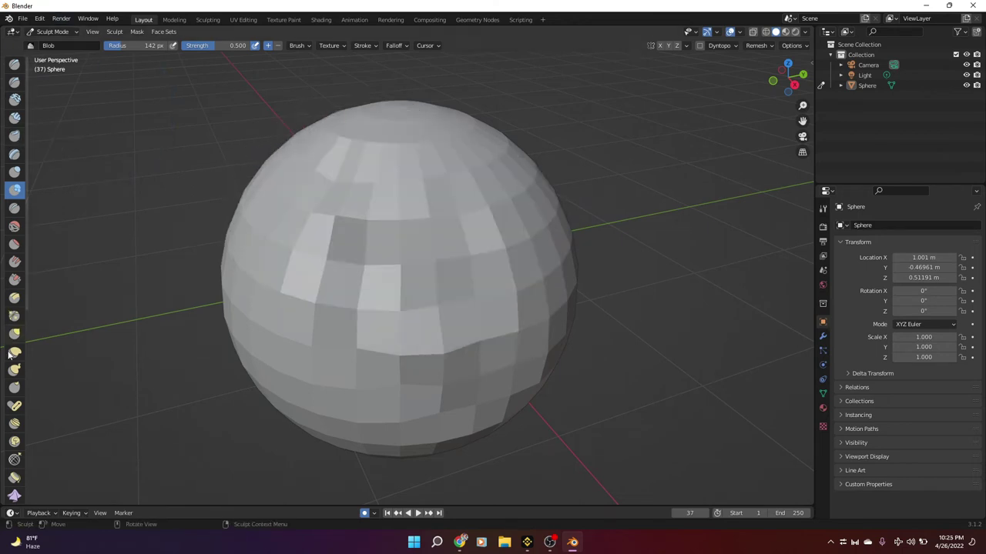
click(64, 33)
click(69, 81)
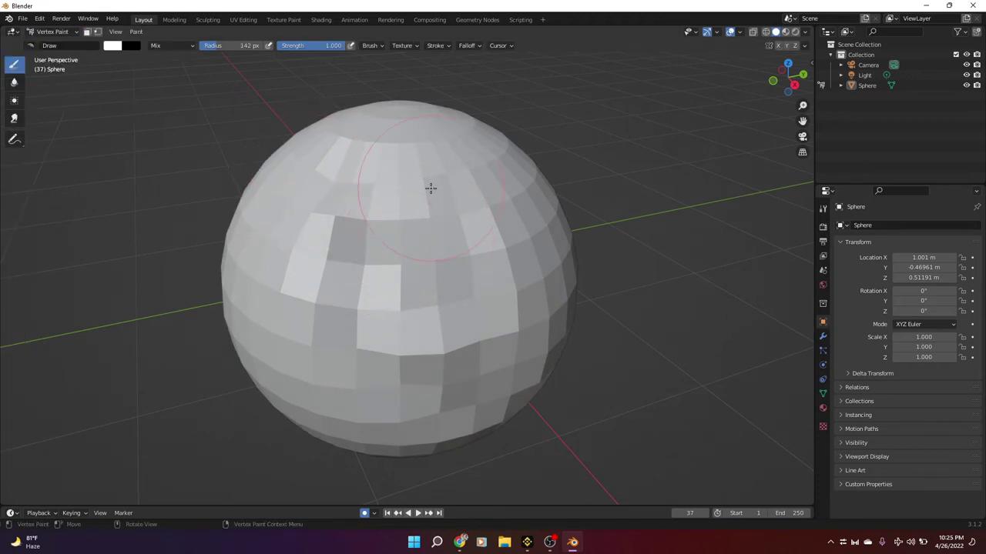
Put the sphere in Texture Paint mode, then switch it back to Object Mode
click(62, 33)
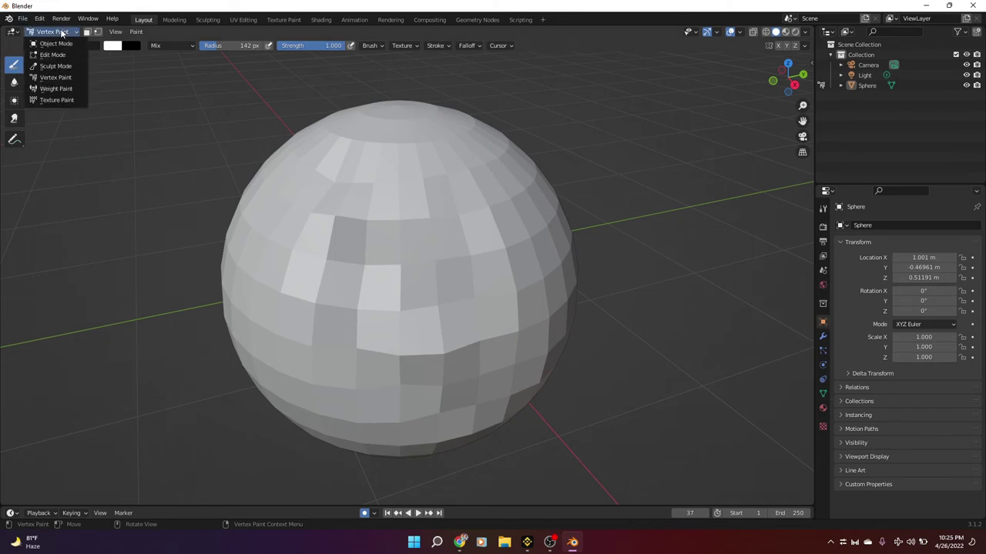
click(62, 100)
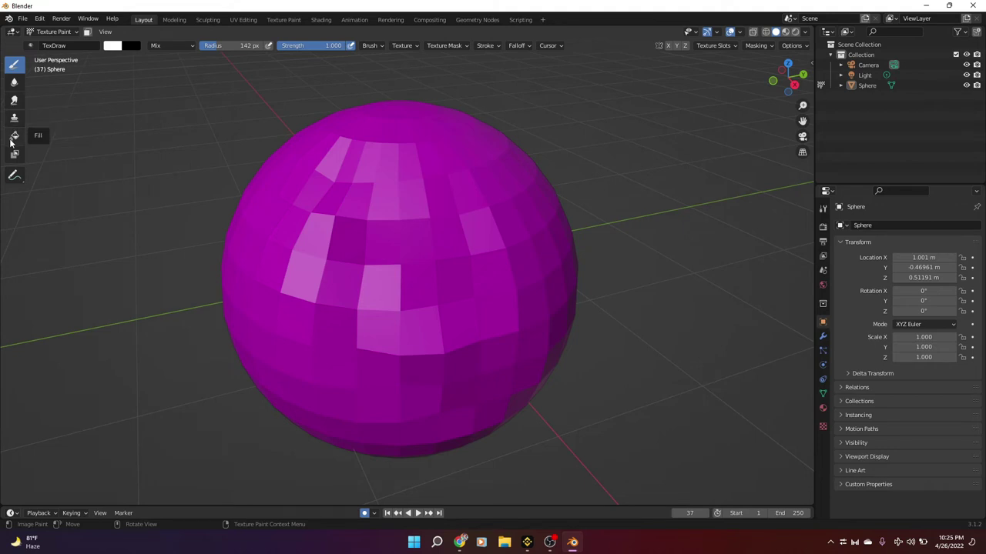
click(63, 31)
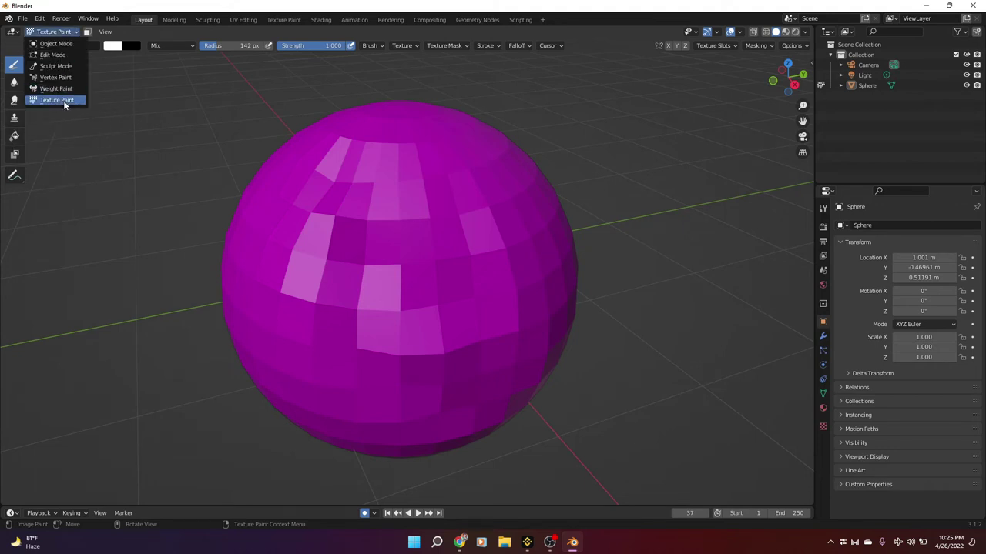
click(70, 33)
click(70, 34)
click(66, 43)
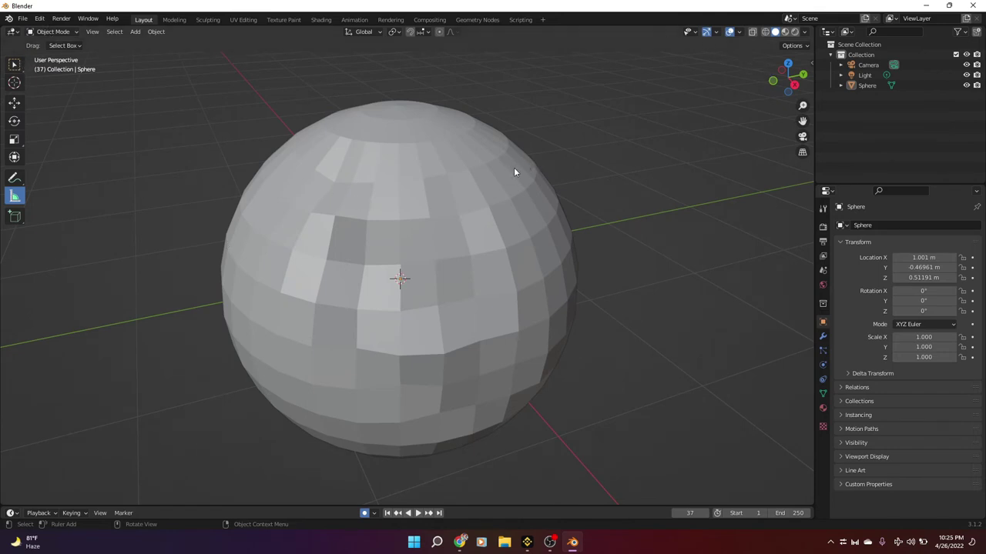
View the sphere from the right, back, left and bottom using the axis gizmo
click(792, 88)
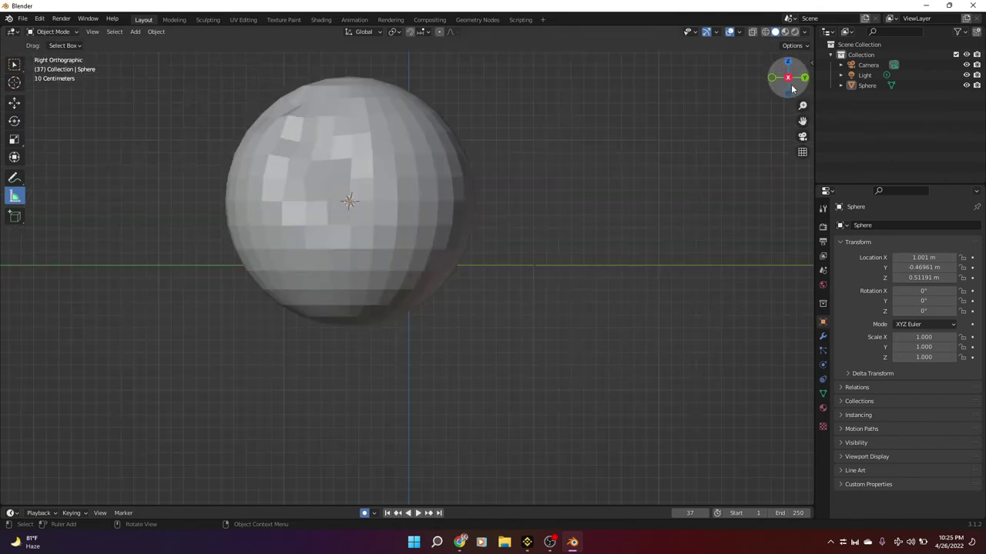
click(803, 78)
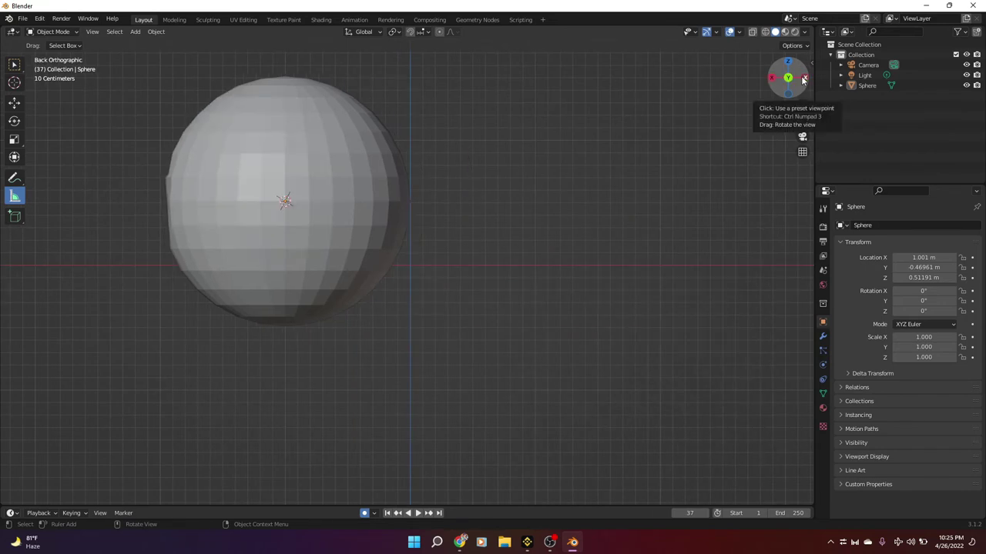
click(804, 78)
click(788, 94)
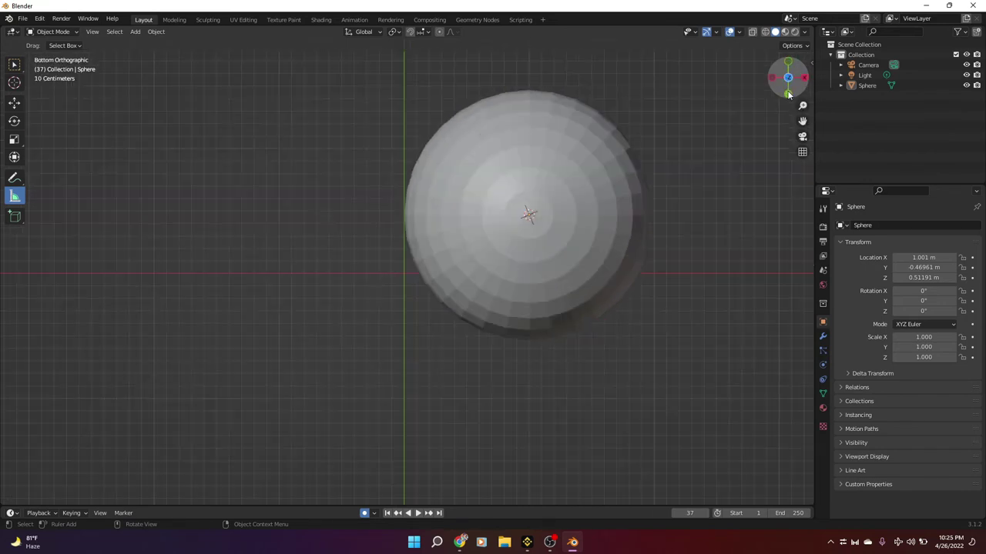
drag(787, 65, 774, 79)
click(774, 79)
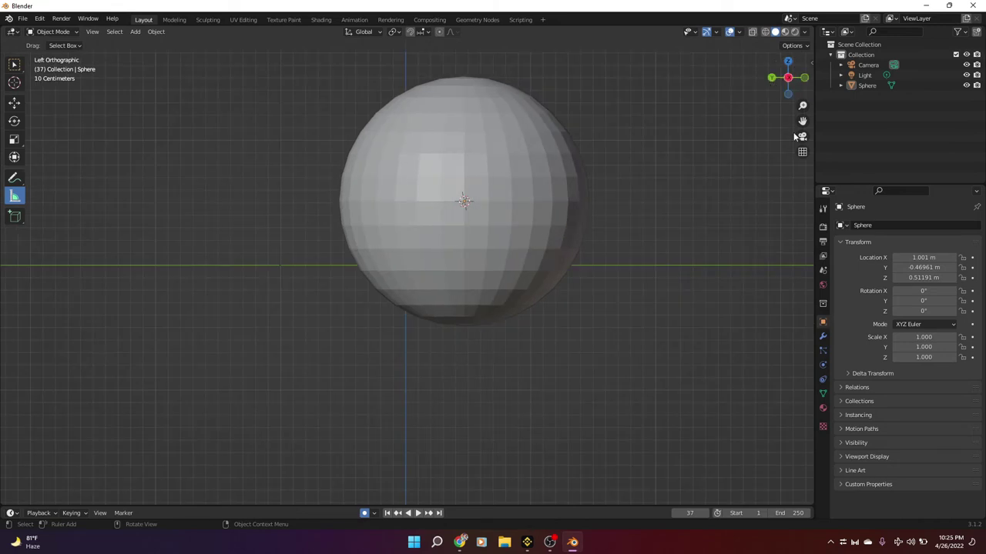
Select the sphere, zoom and pan to centre it, then look through the camera
scroll(527, 148, up, 3)
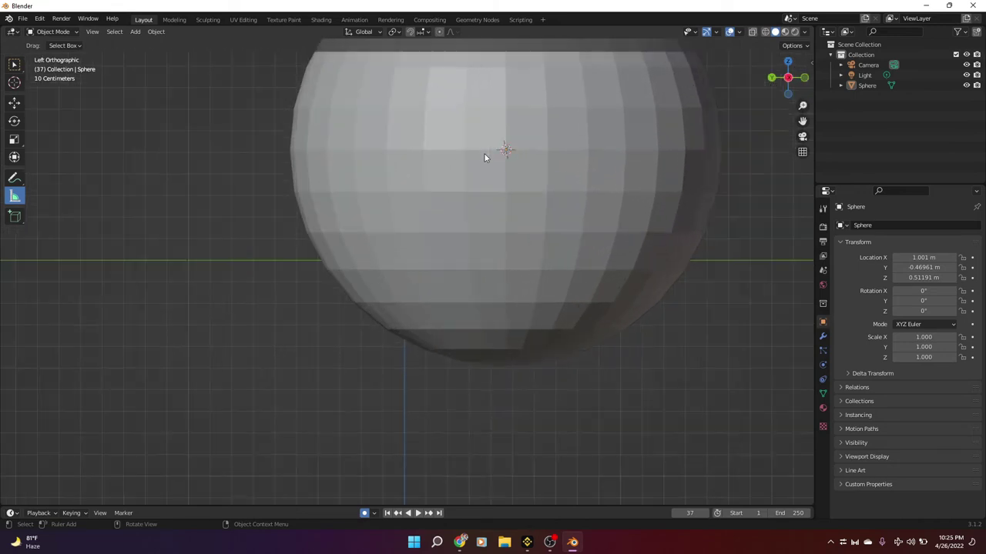
click(701, 126)
mouse_move(802, 104)
mouse_down()
mouse_move(815, 101)
mouse_move(809, 116)
mouse_move(808, 97)
mouse_move(808, 122)
mouse_move(788, 144)
mouse_move(581, 192)
mouse_move(612, 306)
mouse_move(544, 220)
mouse_move(545, 92)
mouse_move(324, 254)
mouse_move(323, 216)
mouse_move(323, 240)
mouse_up()
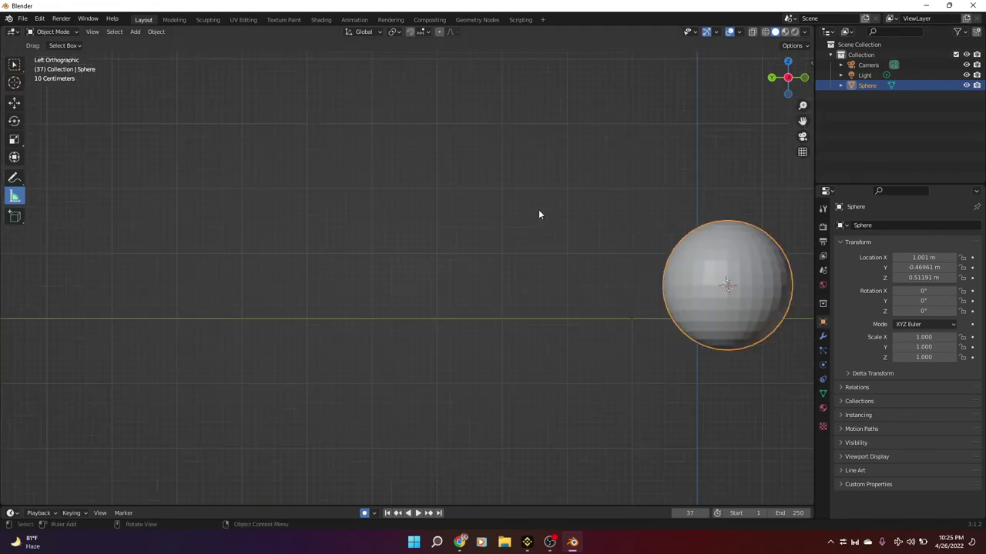
scroll(539, 209, down, 3)
scroll(538, 210, up, 3)
mouse_move(802, 121)
mouse_down()
mouse_move(521, 60)
mouse_move(481, 74)
mouse_move(636, 207)
mouse_up()
scroll(637, 207, up, 5)
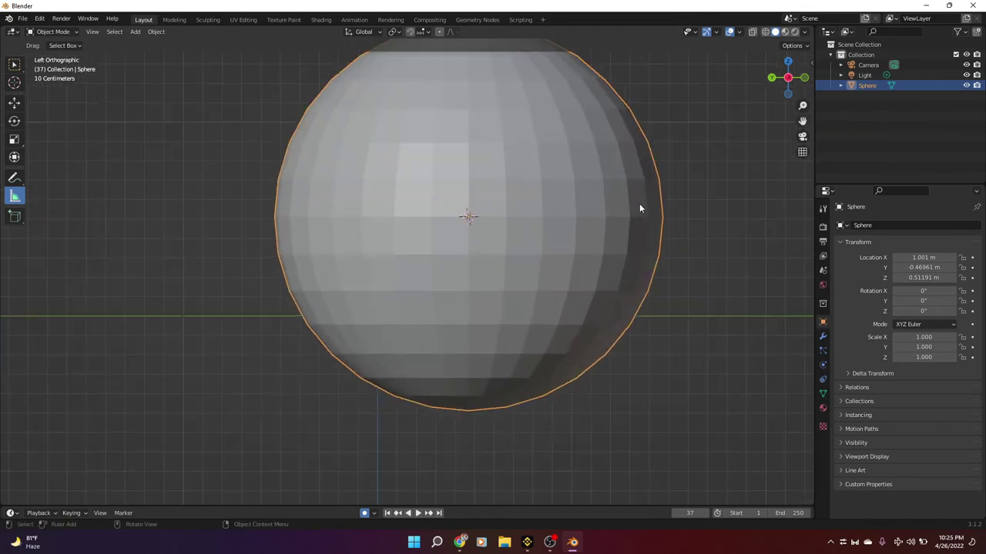
click(801, 136)
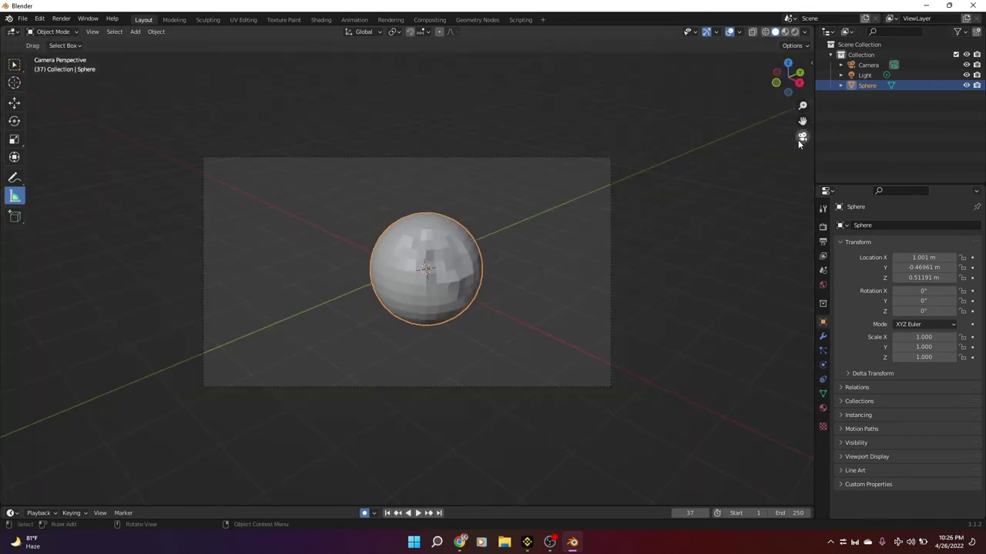
Leave camera view, select the camera and move it along Y to 4.8428 m
click(802, 136)
scroll(571, 224, up, 8)
scroll(572, 225, down, 10)
middle_drag(571, 224, 570, 225)
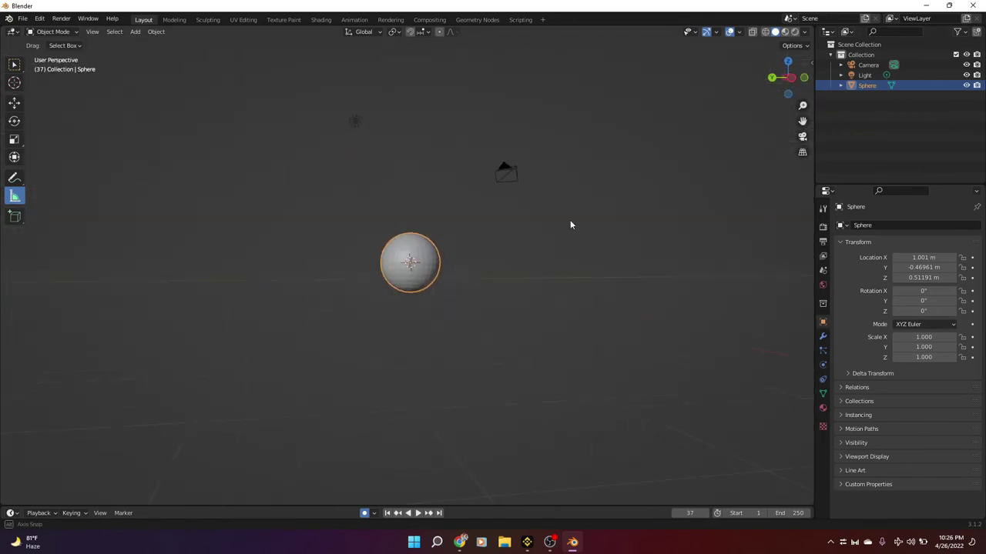
middle_drag(524, 203, 530, 223)
click(516, 125)
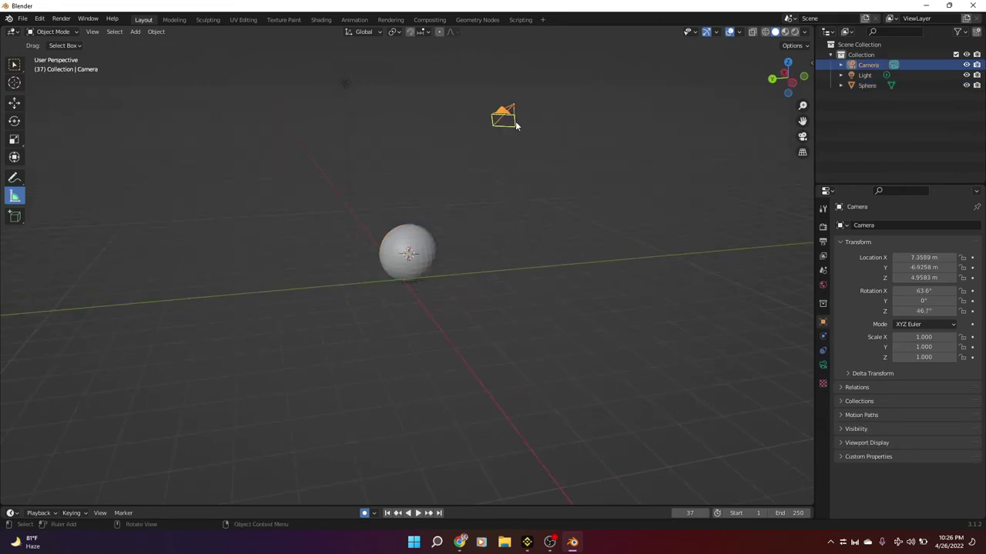
click(14, 102)
drag(480, 105, 426, 111)
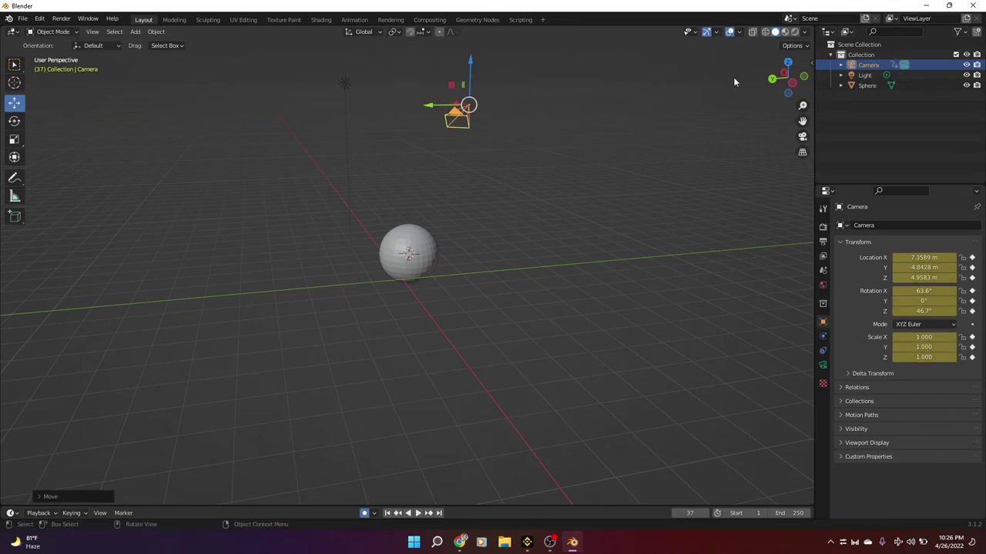
Check the camera framing, then toggle orthographic and perspective, ending in perspective
click(802, 136)
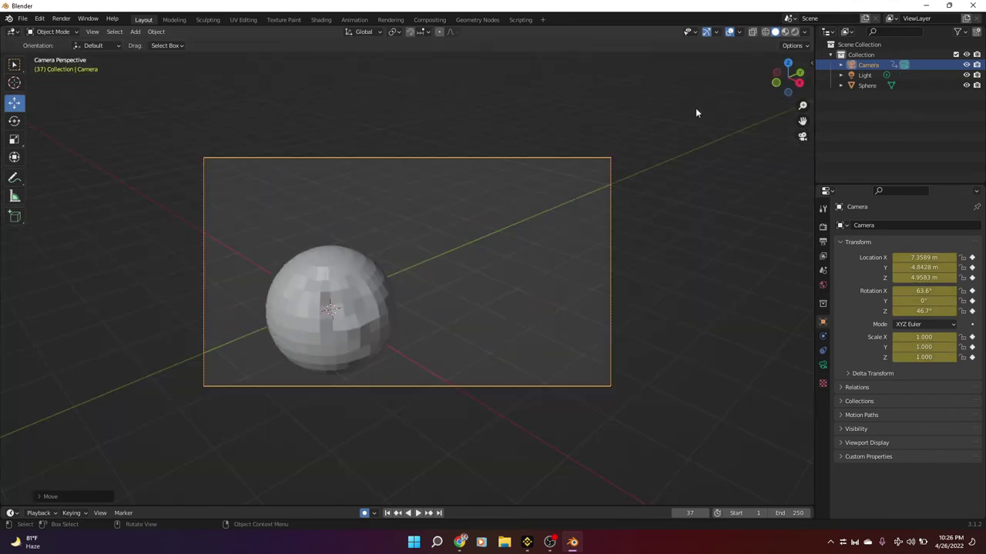
mouse_move(696, 114)
middle_down()
mouse_move(574, 149)
mouse_move(441, 167)
mouse_move(452, 167)
middle_up()
scroll(546, 146, down, 5)
click(803, 152)
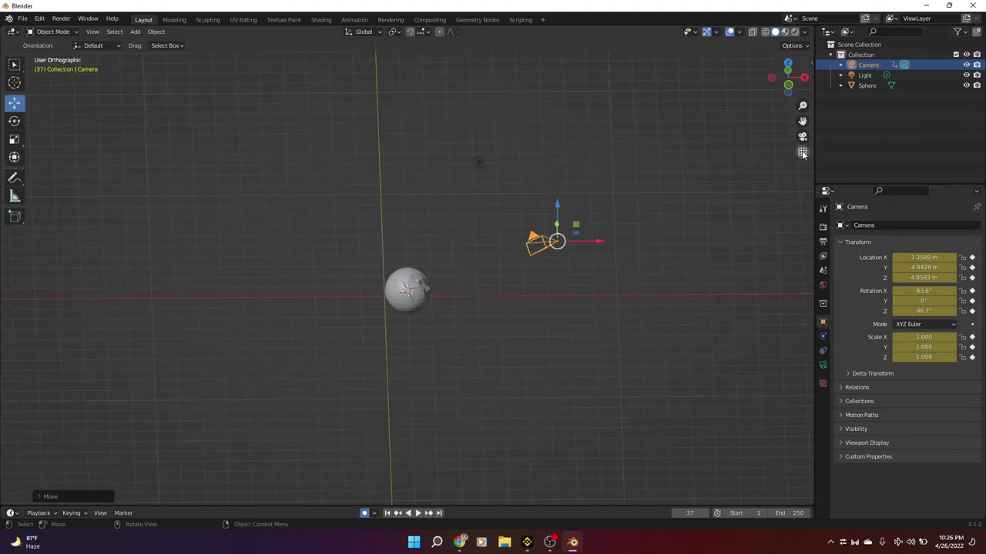
click(802, 153)
click(803, 153)
click(803, 152)
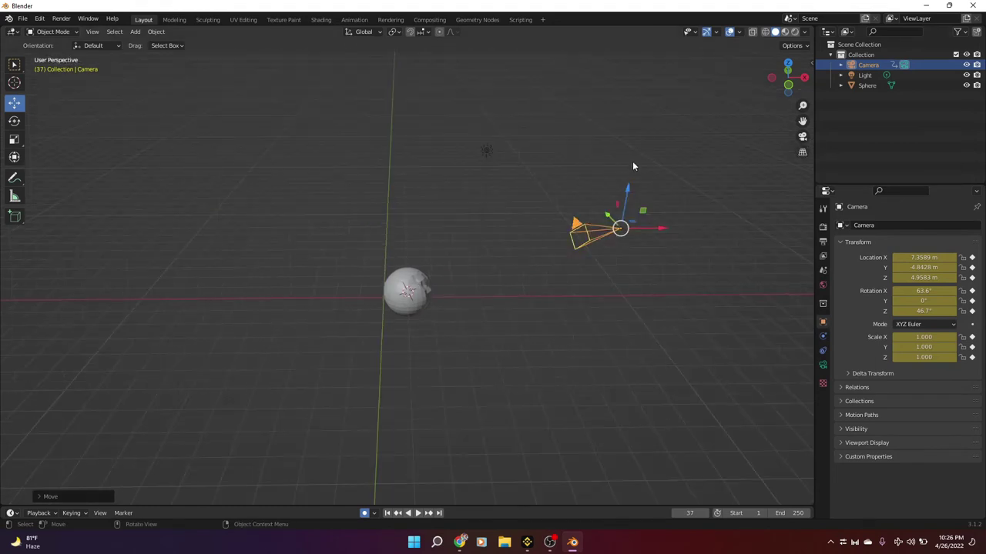
Switch to wireframe shading and check it through the camera view, then recentre the sphere
click(765, 32)
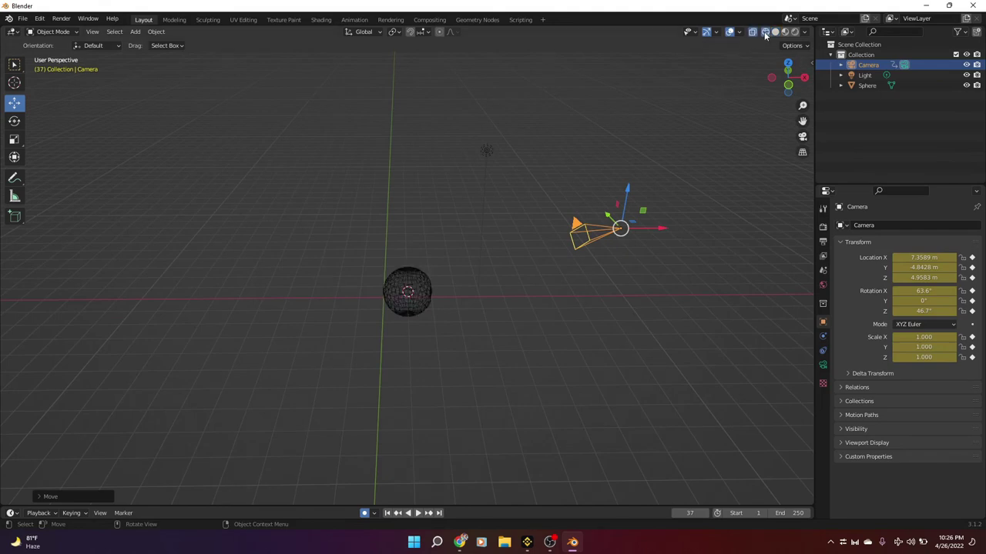
scroll(504, 202, up, 5)
scroll(508, 207, up, 6)
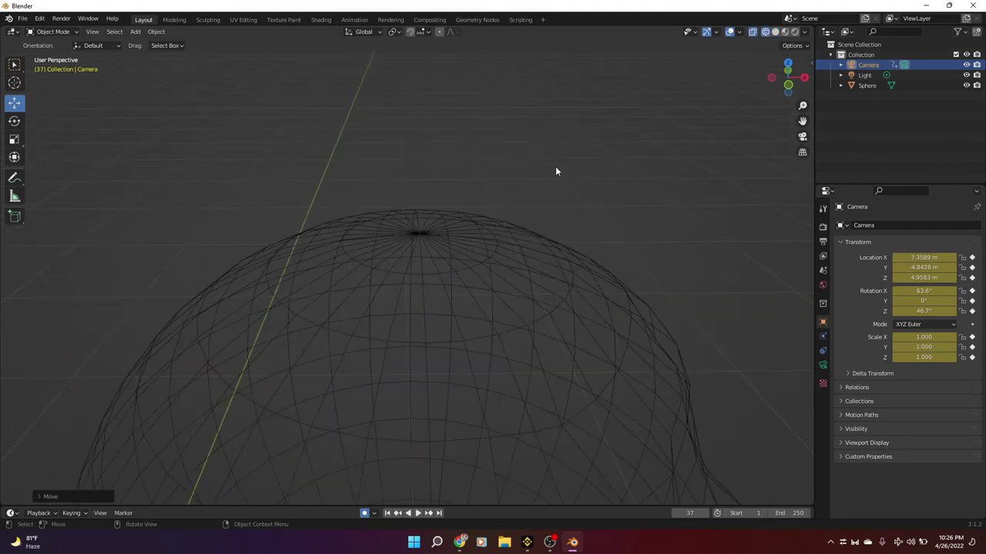
click(803, 136)
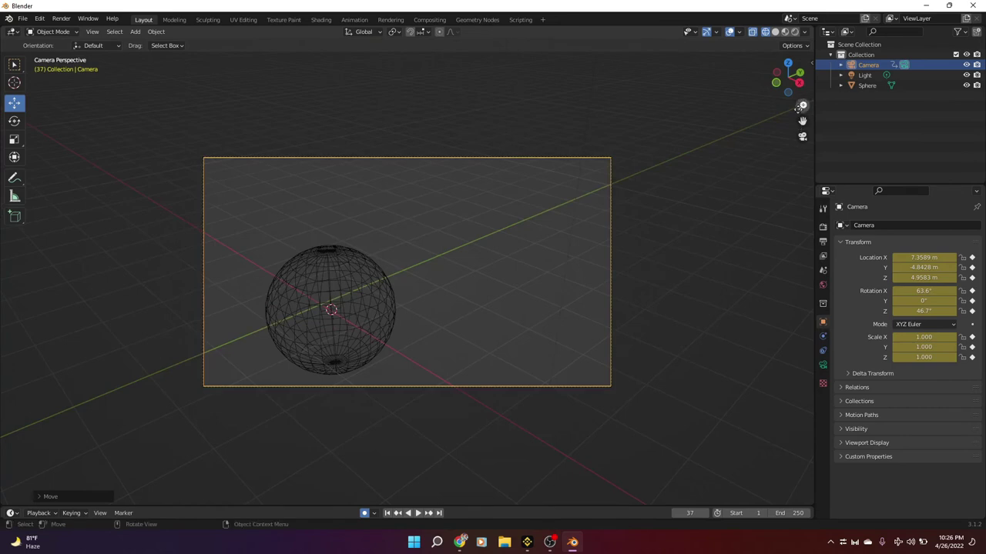
key(KP_0)
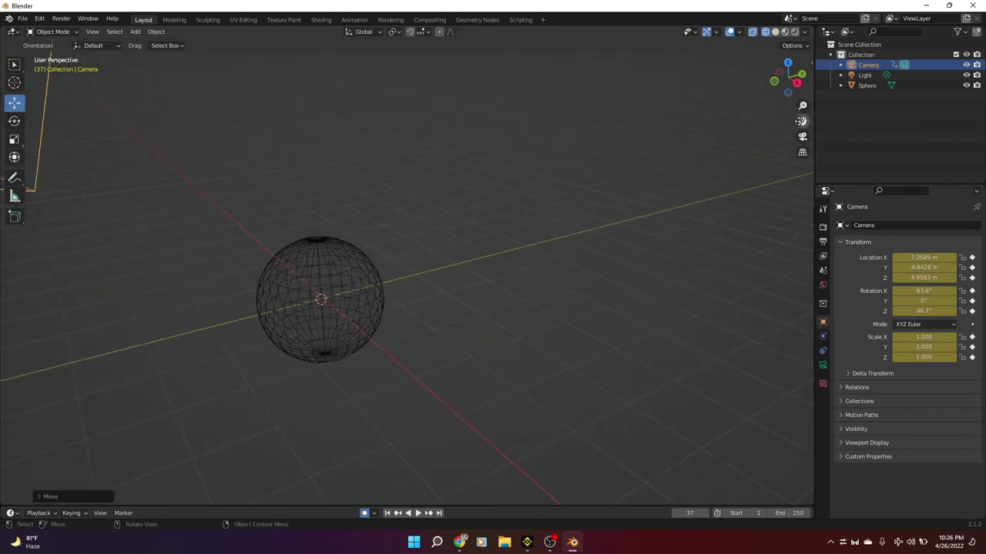
click(803, 136)
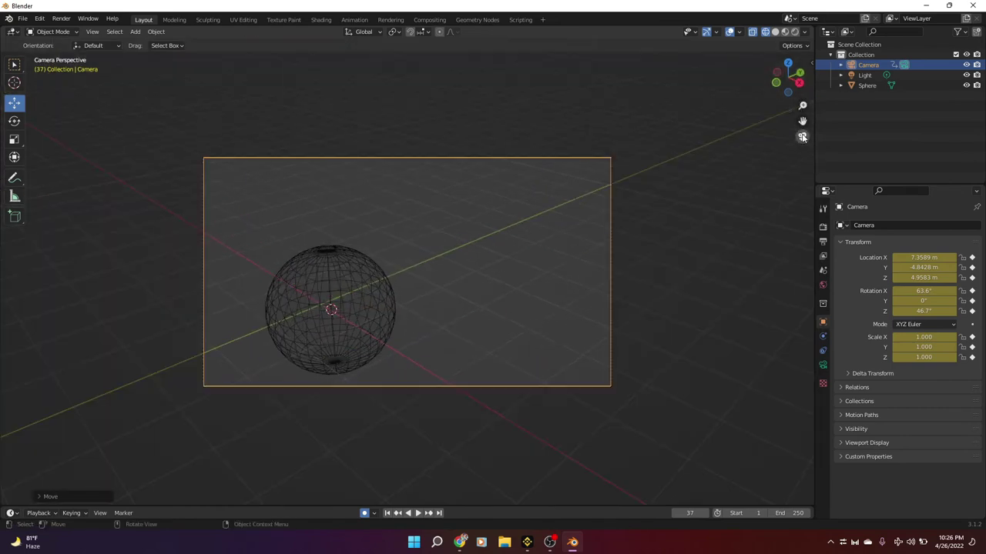
click(803, 136)
scroll(693, 132, up, 3)
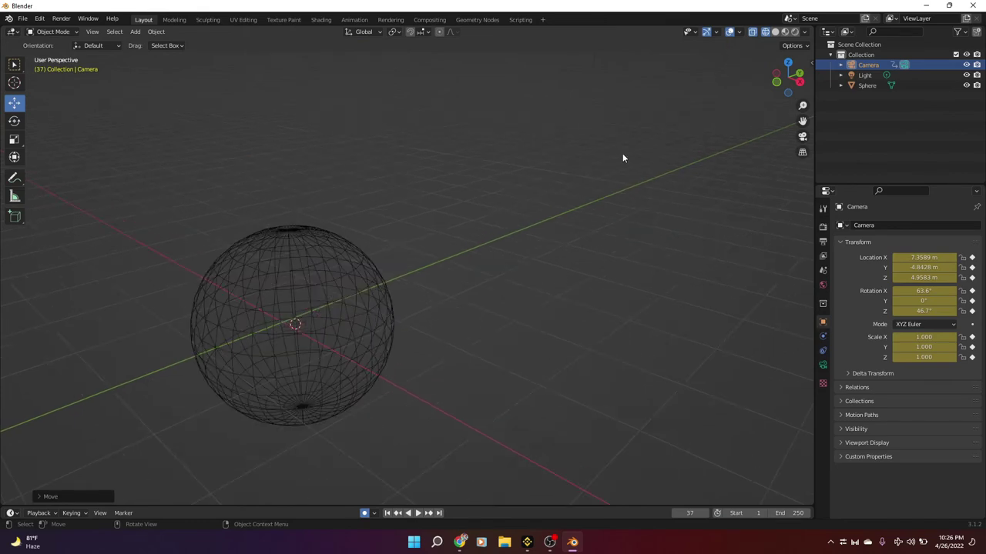
scroll(787, 132, up, 2)
drag(803, 119, 706, 84)
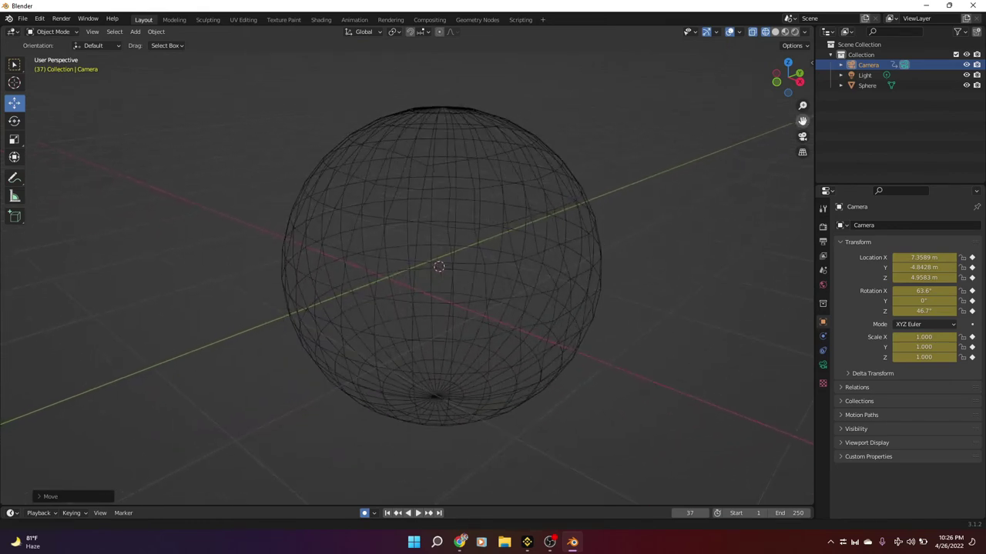
Compare solid, material preview, rendered and wireframe shading, finishing on rendered
click(776, 31)
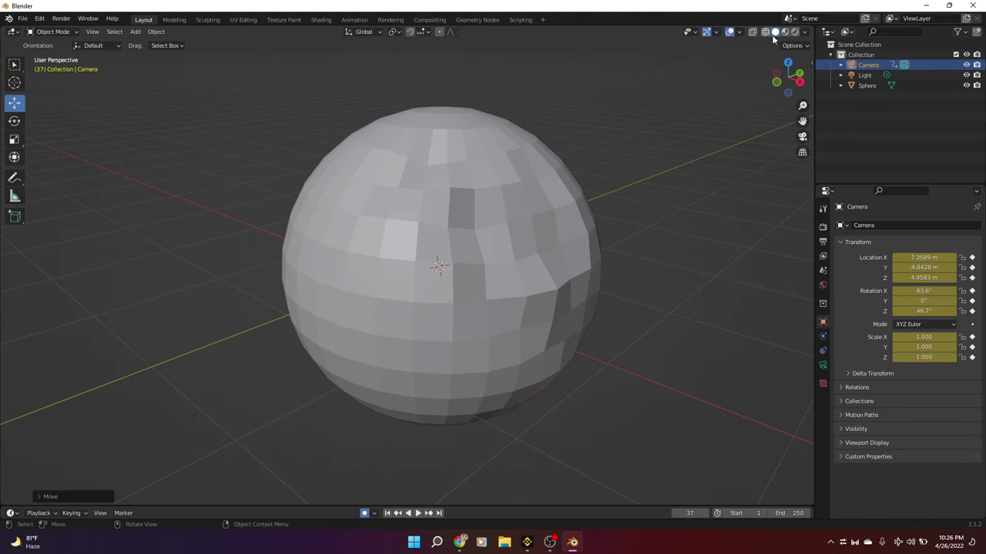
click(785, 33)
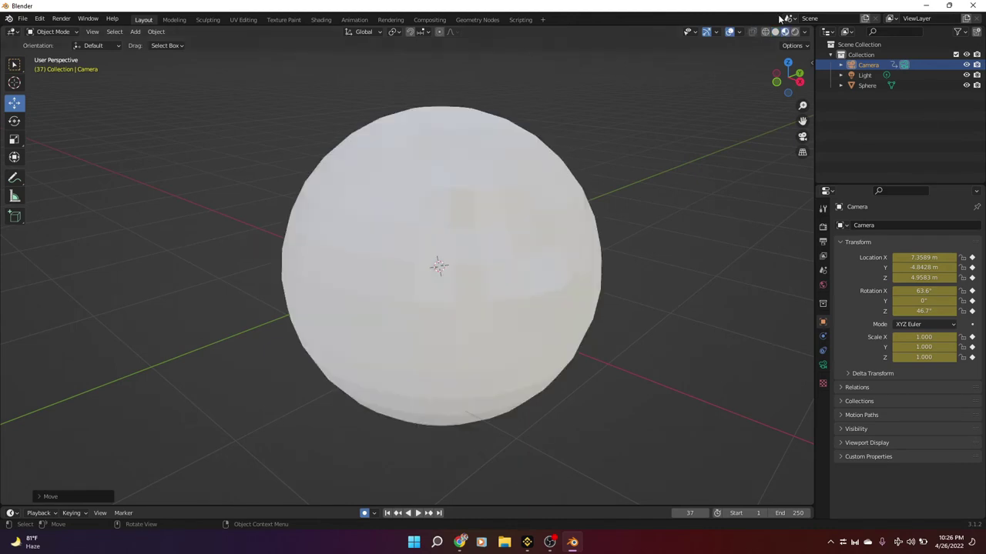
click(795, 32)
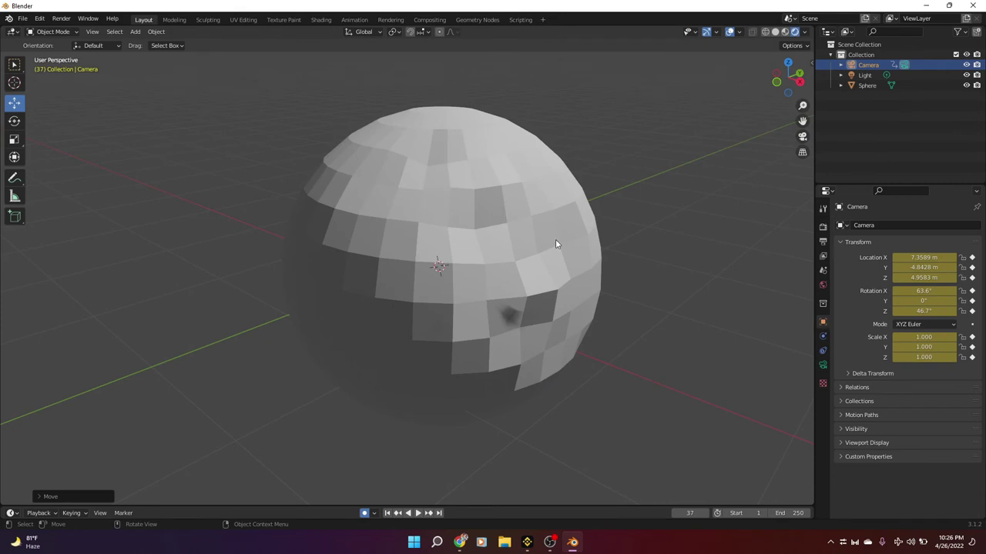
scroll(550, 151, down, 5)
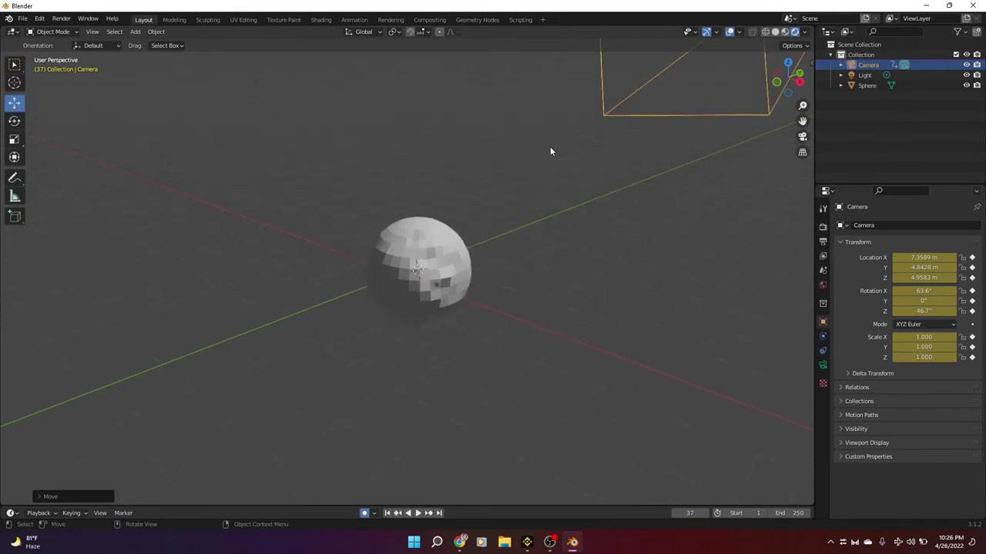
click(766, 33)
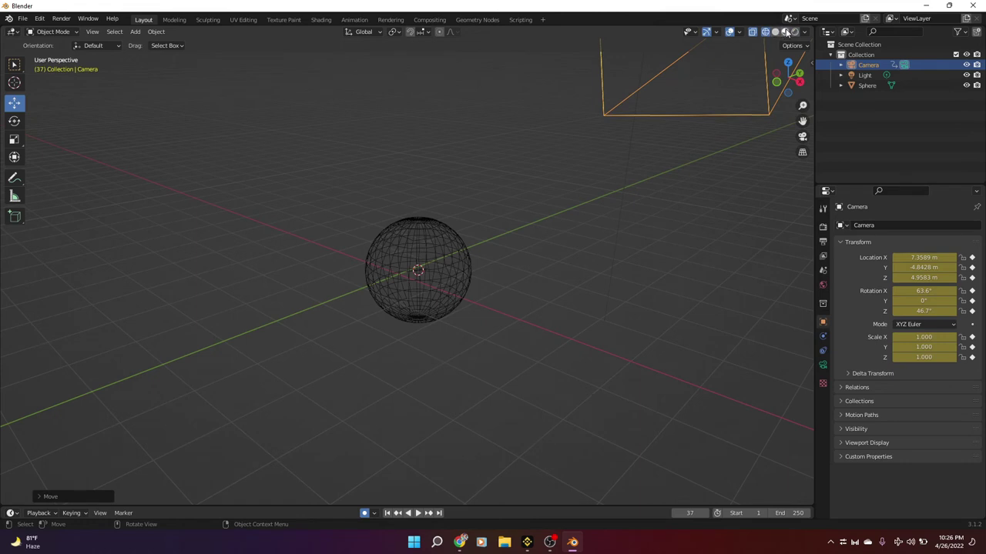
click(795, 32)
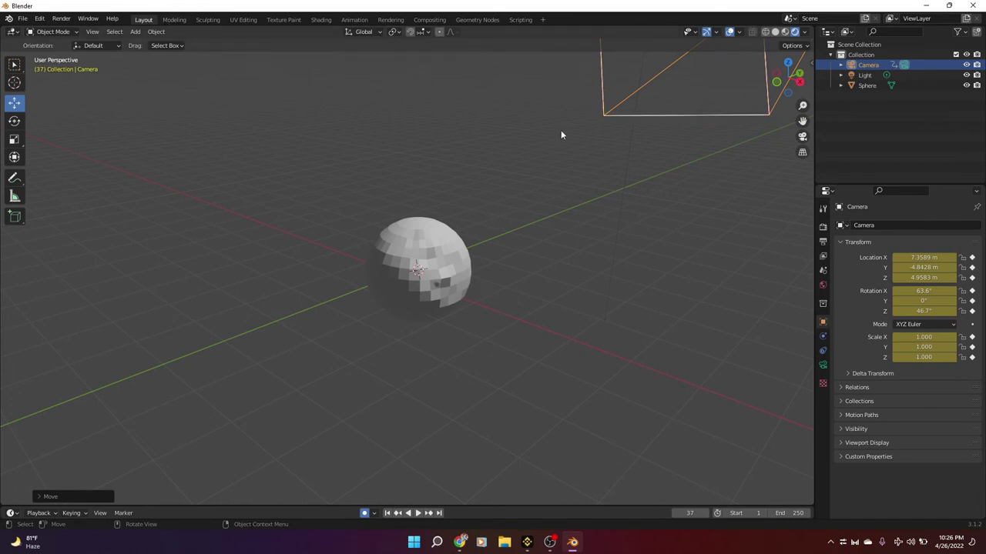
scroll(441, 243, up, 5)
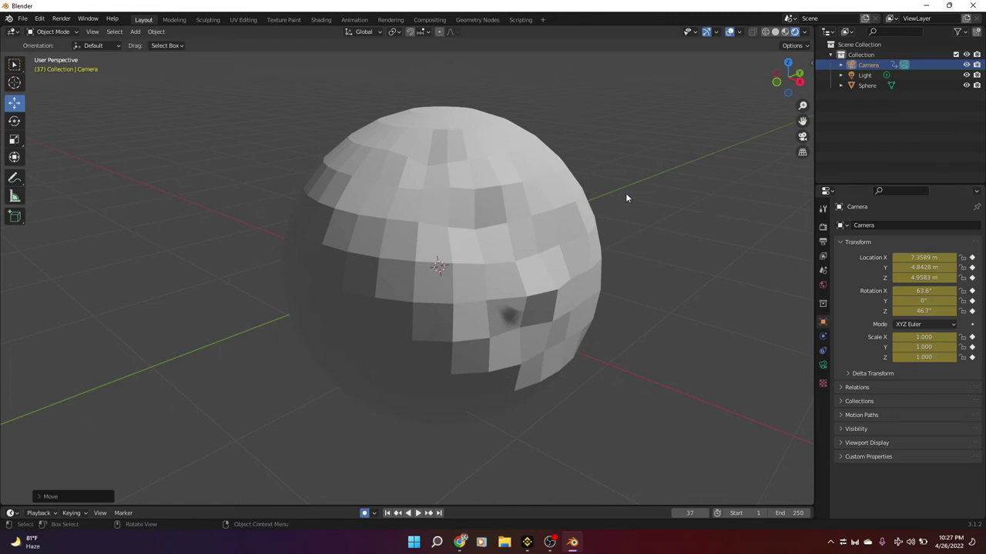
scroll(625, 192, down, 5)
Switch the render engine to Cycles and then back to Eevee
click(822, 227)
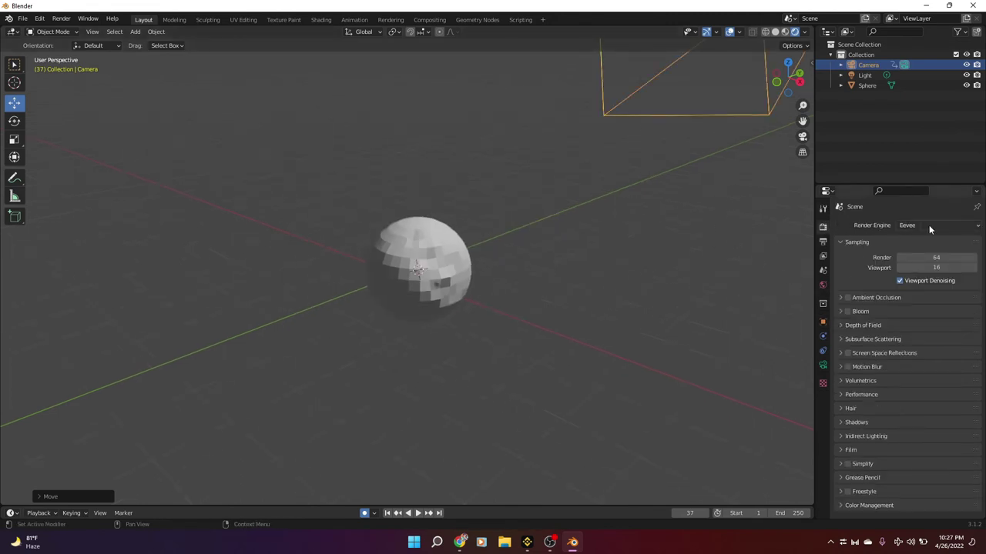
click(929, 225)
click(926, 258)
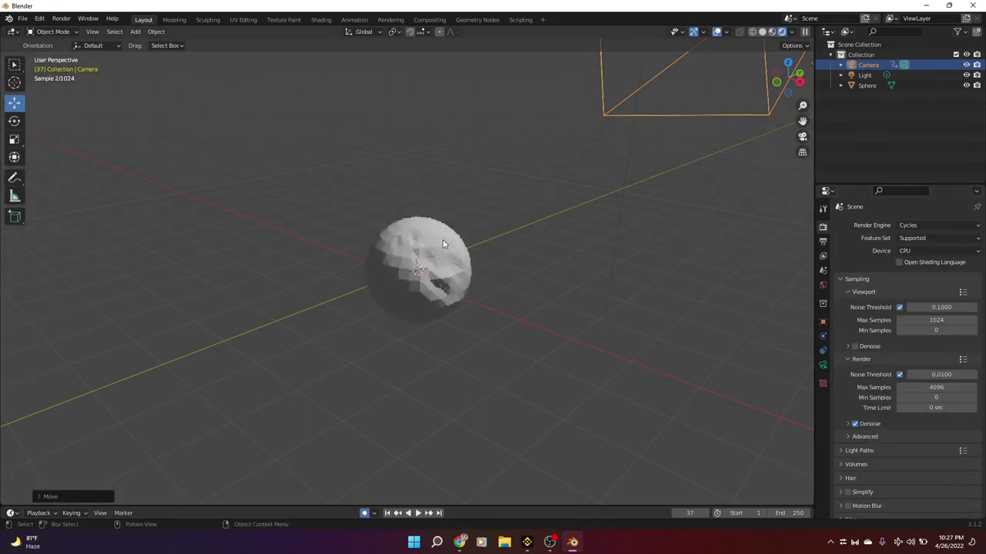
scroll(443, 244, up, 5)
scroll(443, 260, down, 3)
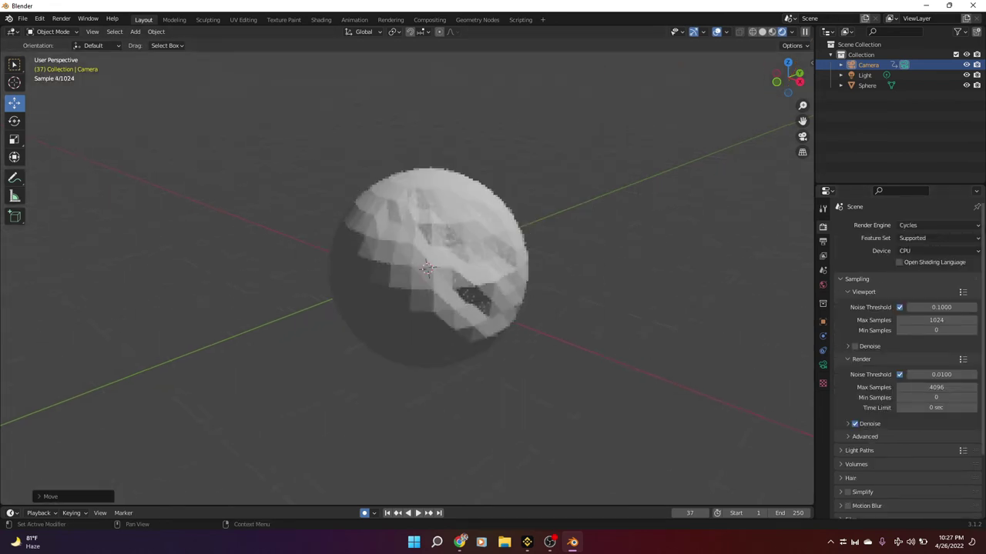
click(970, 230)
click(925, 238)
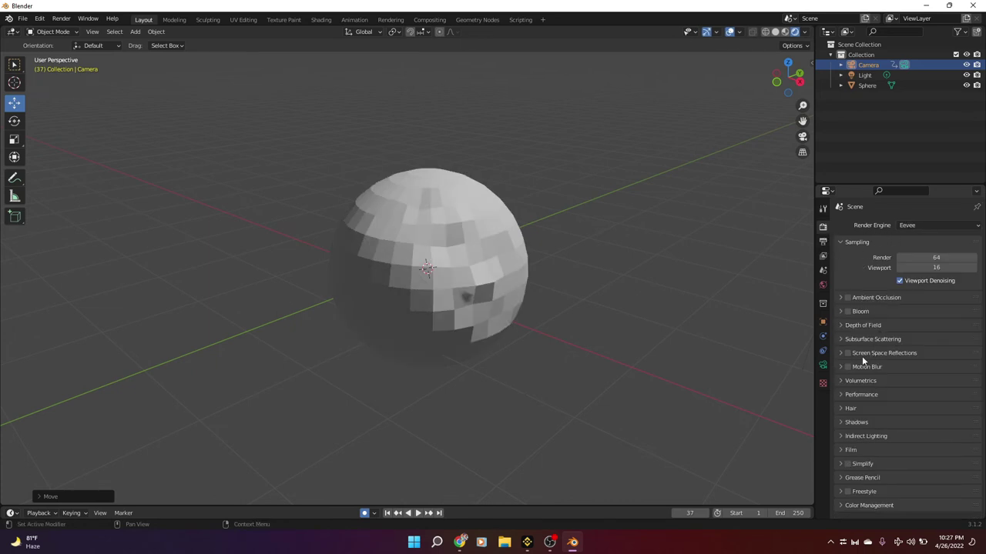
Change output Resolution X from 1920 to 1080 px
click(822, 241)
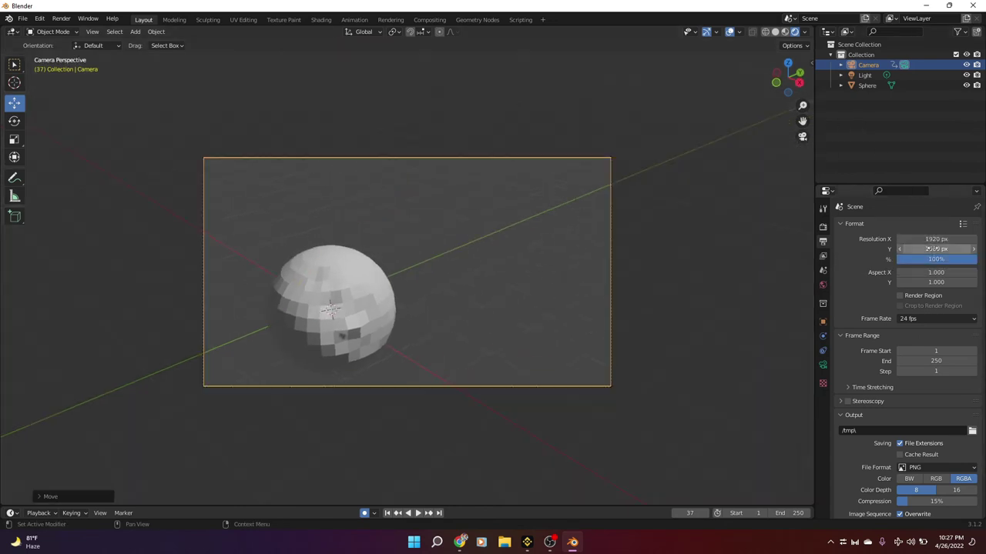
double_click(944, 240)
key(BackSpace)
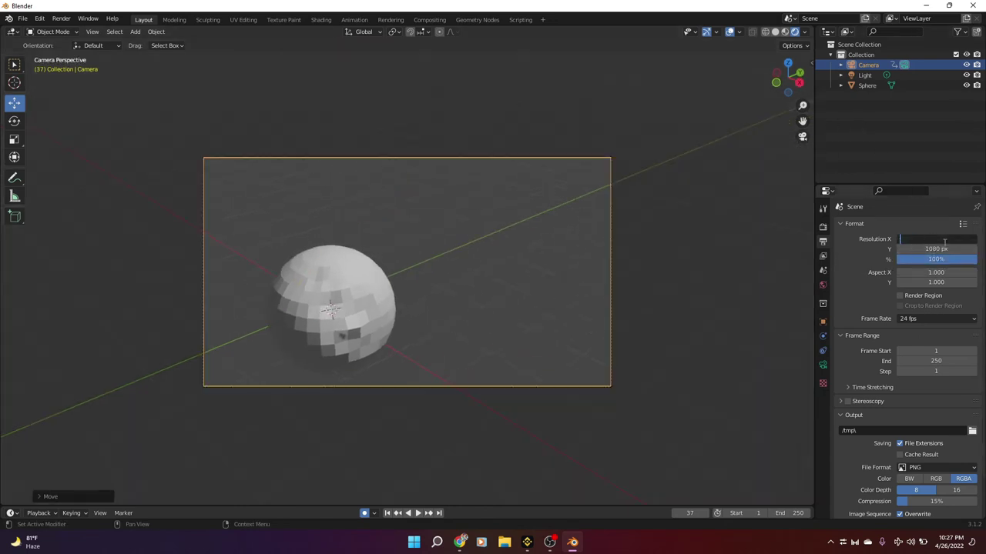
text(1080)
key(Return)
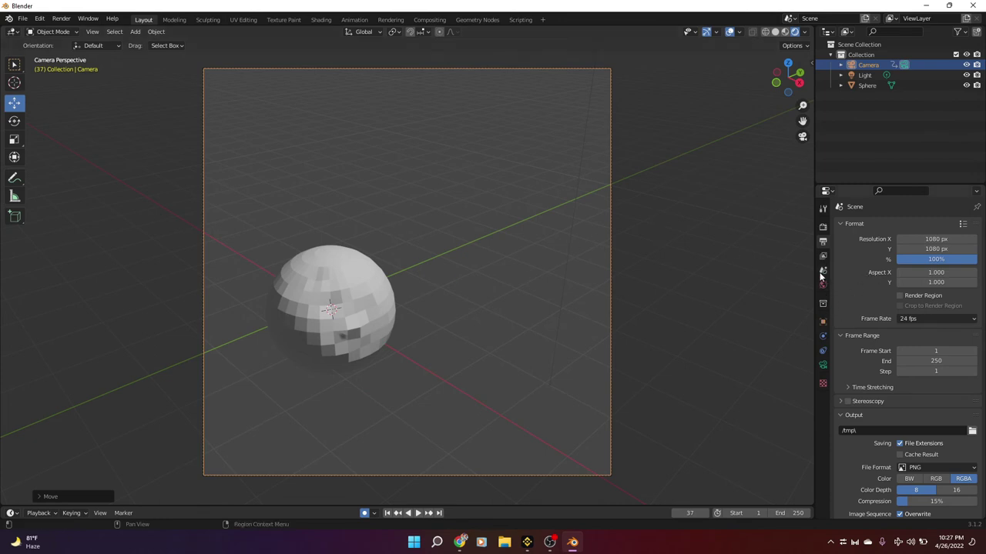
Browse the view layer, scene, collection, object, physics and constraint property tabs
click(823, 257)
click(821, 272)
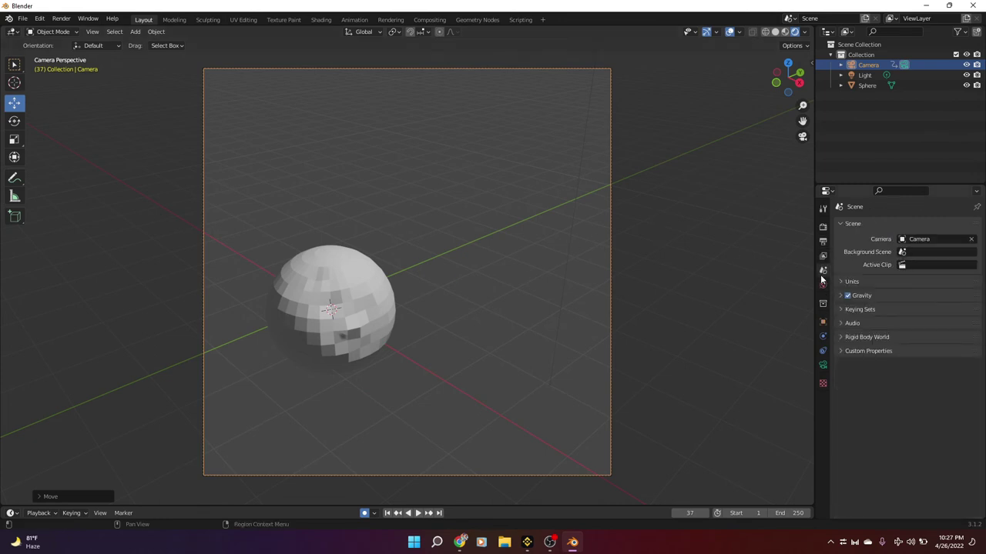
click(822, 304)
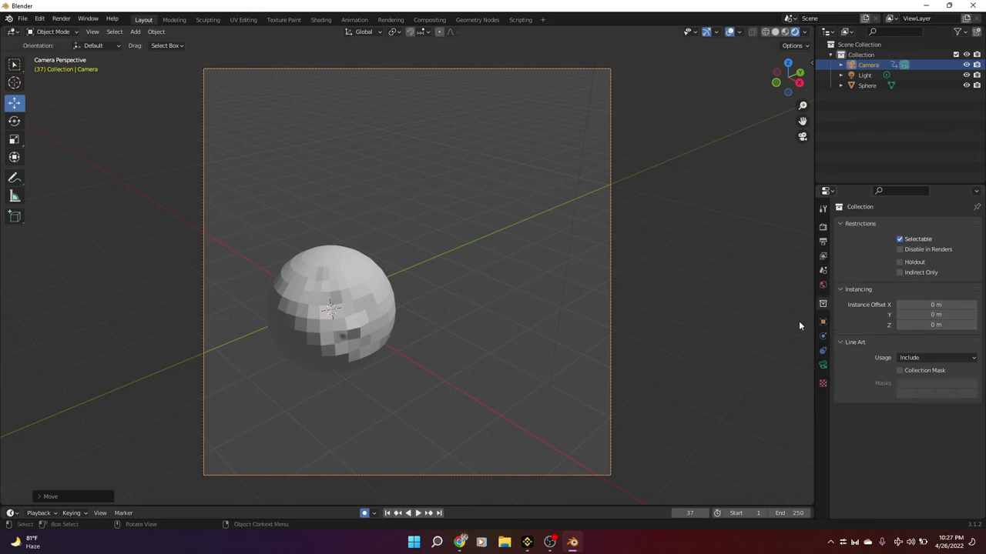
click(822, 321)
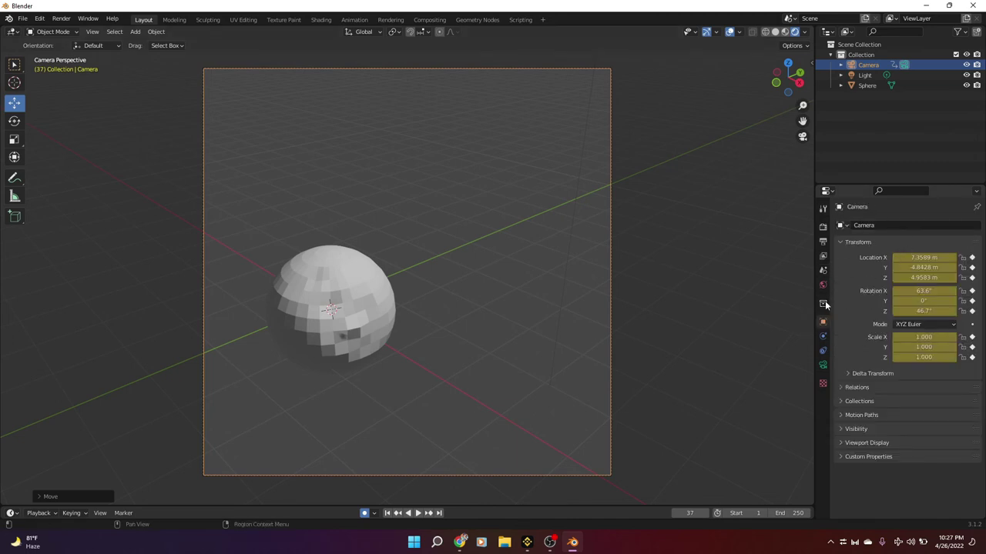
click(823, 338)
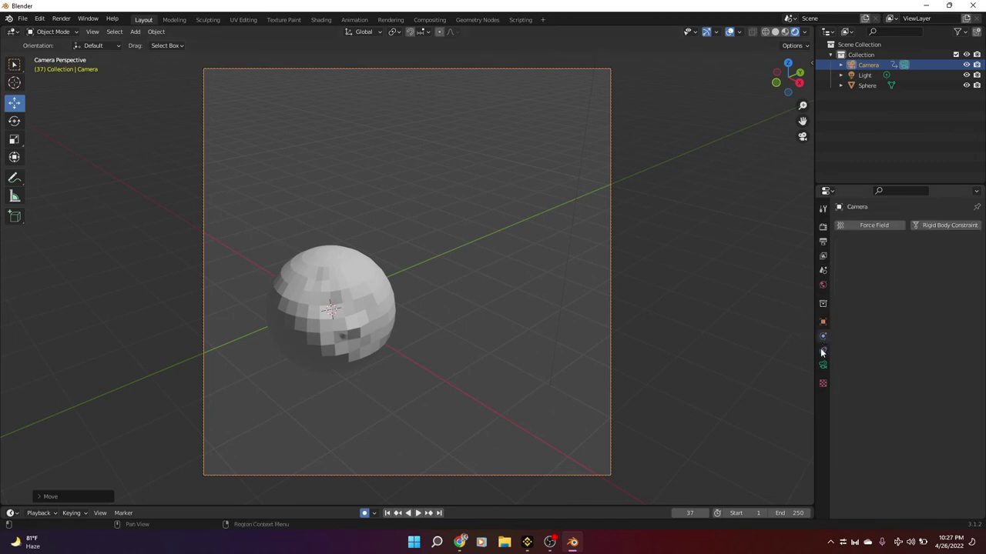
click(823, 351)
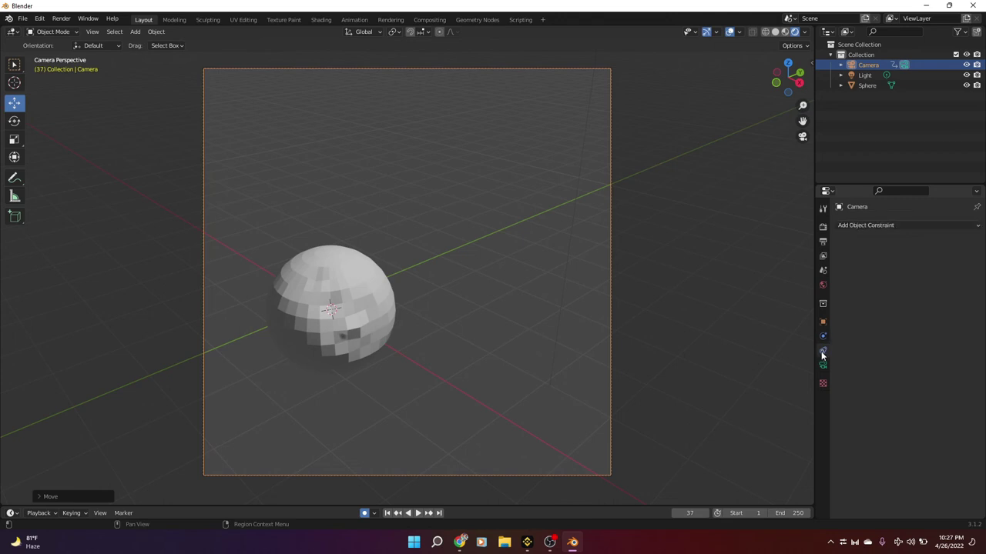
click(898, 224)
Try Orthographic and Panoramic camera lenses, settle on Perspective, then open Texture settings and orbit
click(823, 367)
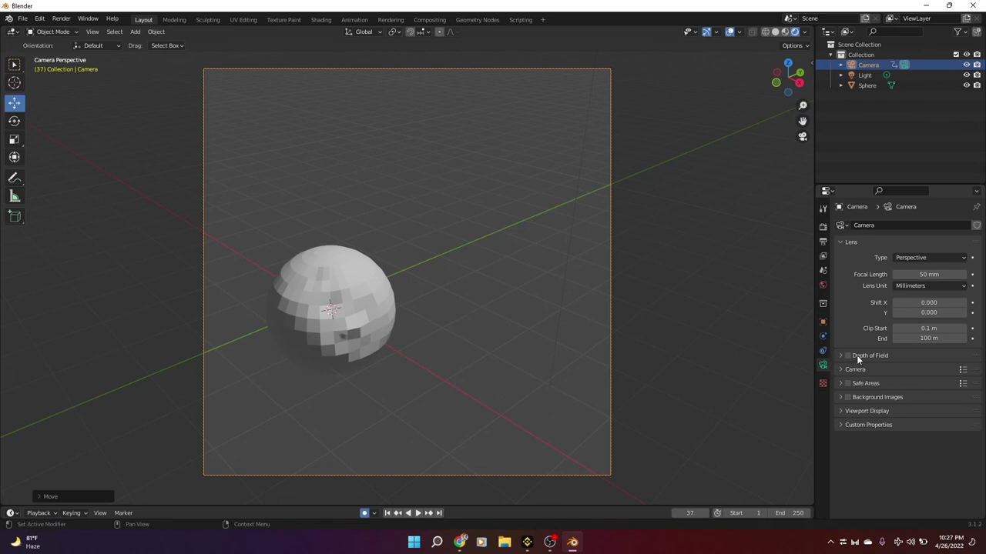
click(924, 258)
click(915, 280)
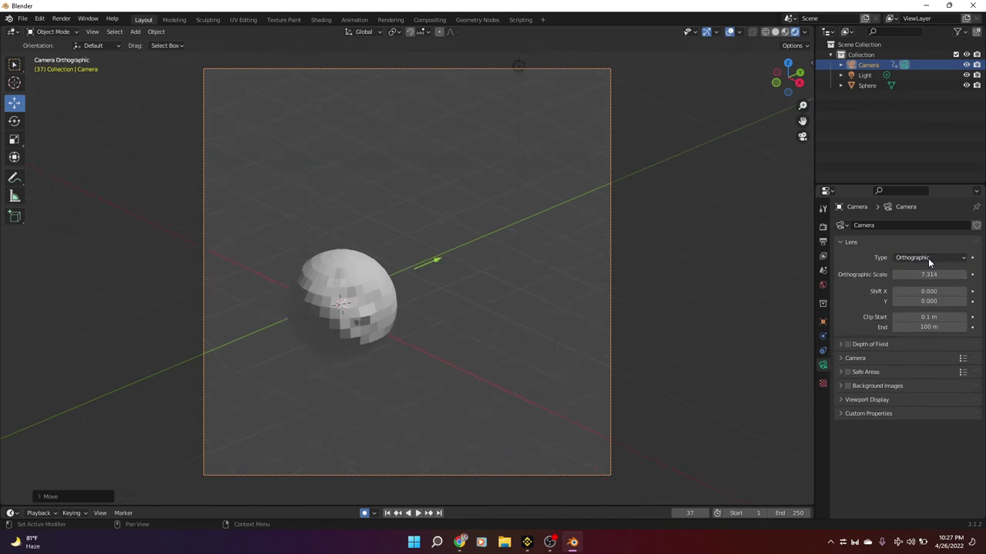
click(928, 258)
click(916, 292)
click(928, 258)
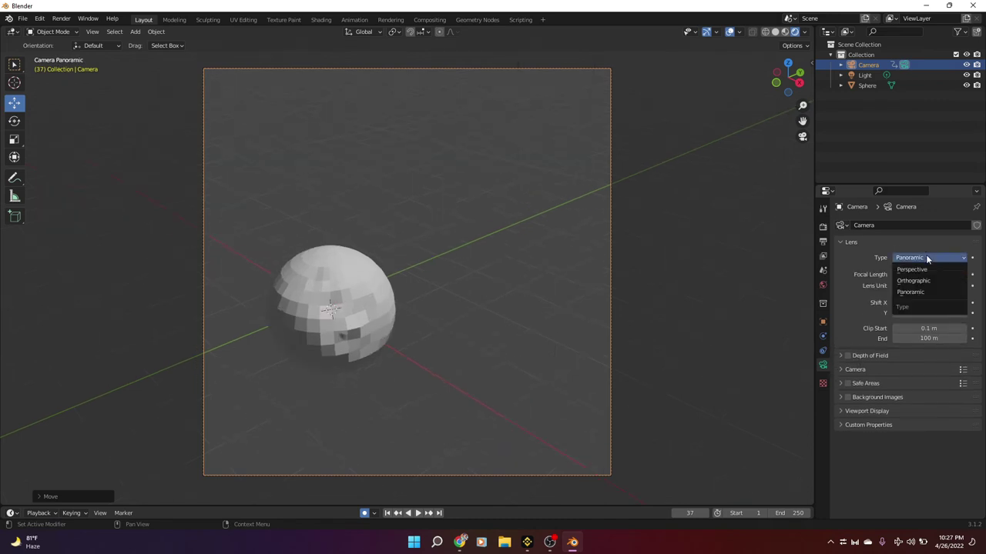
click(920, 269)
click(822, 383)
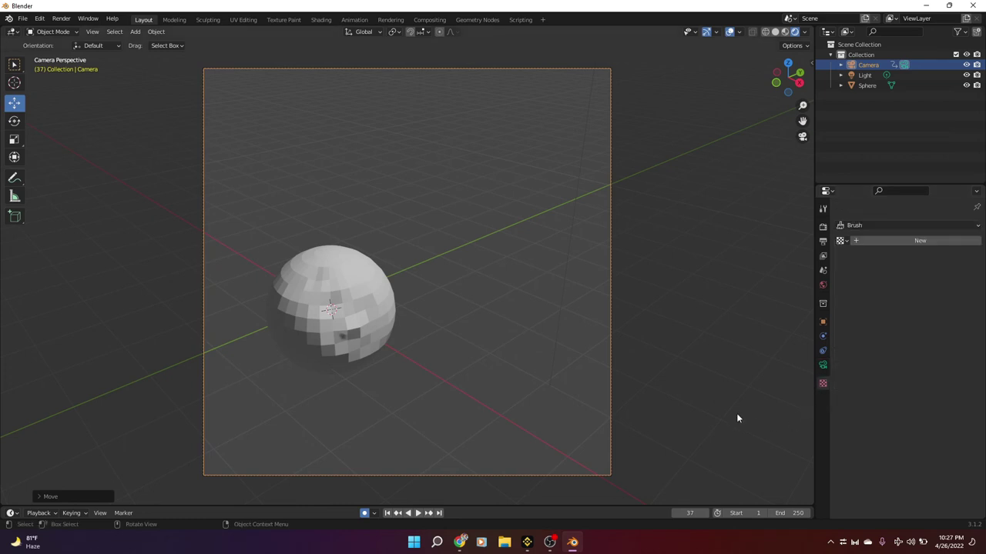
mouse_move(736, 413)
middle_down()
mouse_move(683, 342)
mouse_move(599, 346)
middle_up()
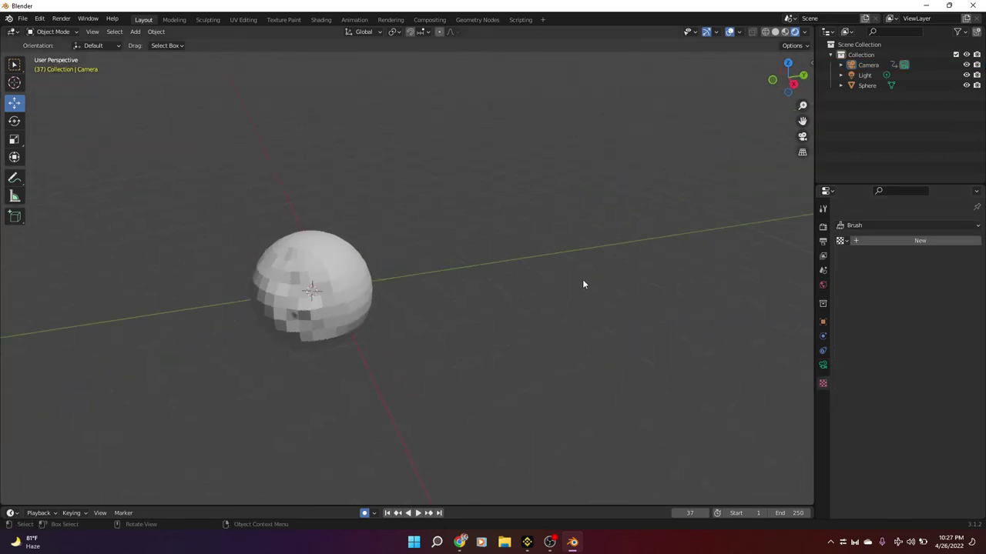
Select the sphere, create a new material and set its base colour to red
click(292, 276)
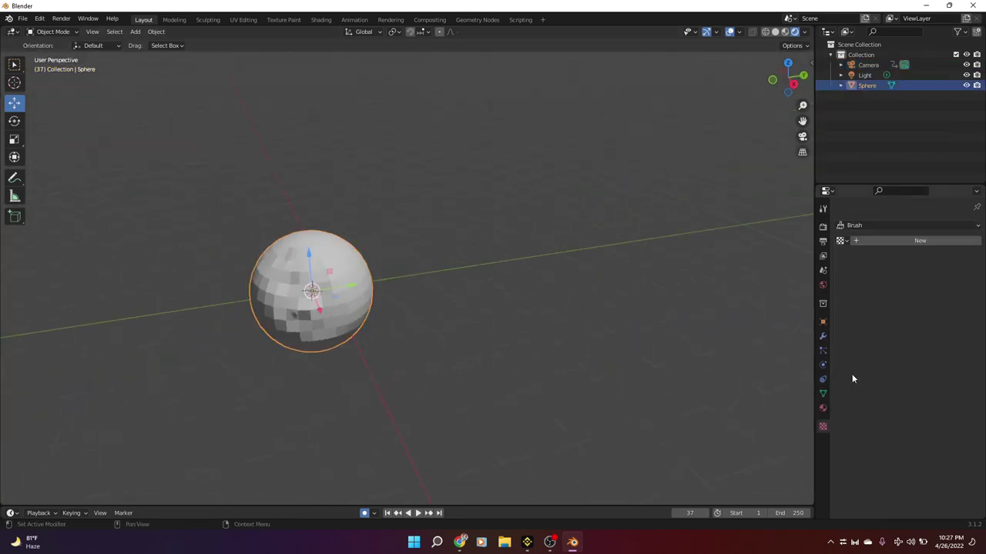
click(823, 408)
click(893, 268)
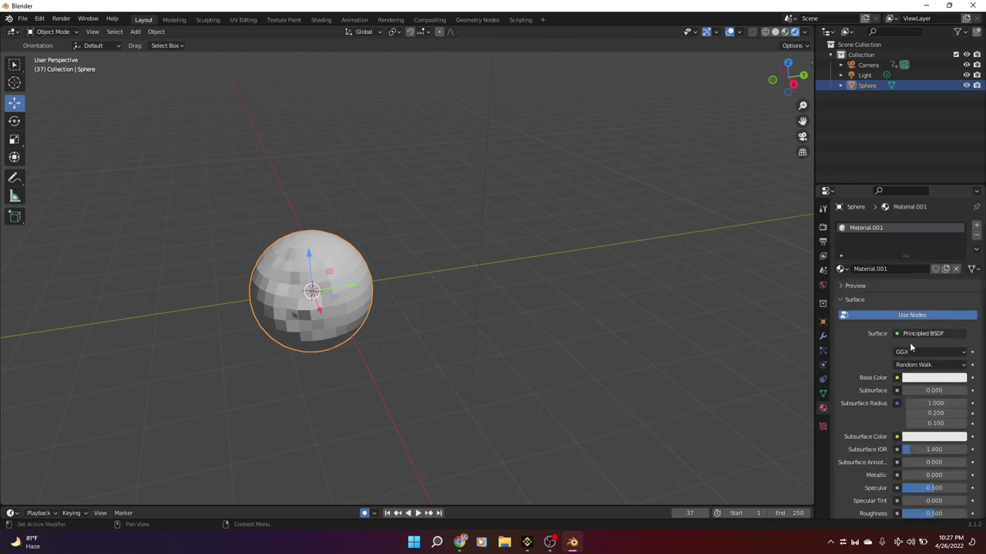
click(921, 379)
click(933, 276)
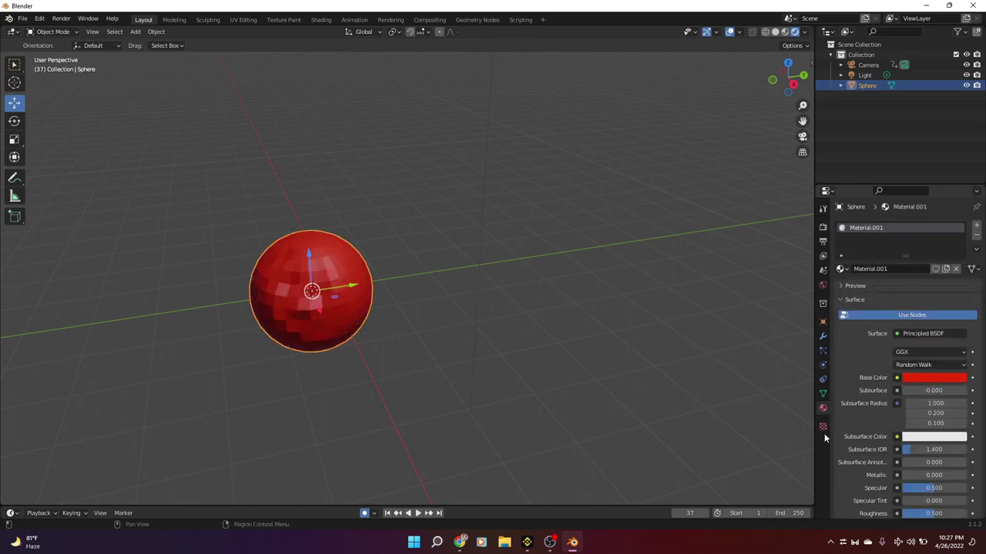
Look through the sphere's physics, constraint and modifier tabs, browsing available modifiers
click(822, 364)
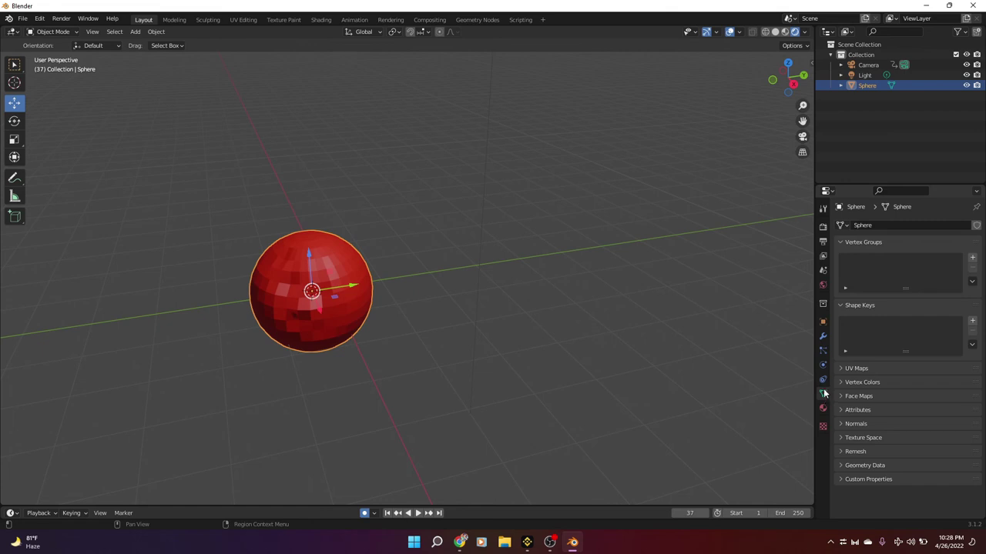
click(823, 381)
click(821, 369)
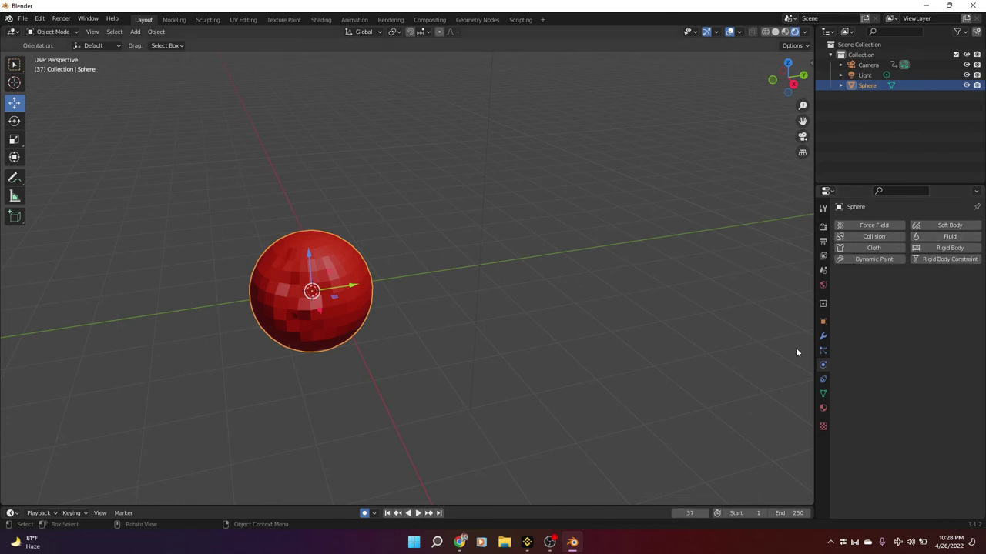
click(822, 336)
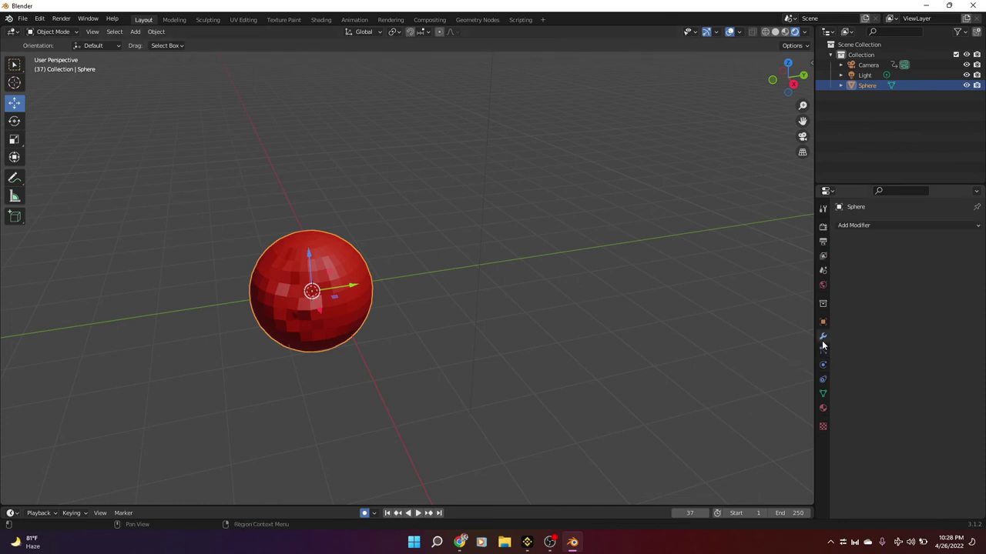
click(882, 223)
Zoom and pan to centre the red sphere, then browse the bottom panel's editor types
scroll(655, 261, down, 5)
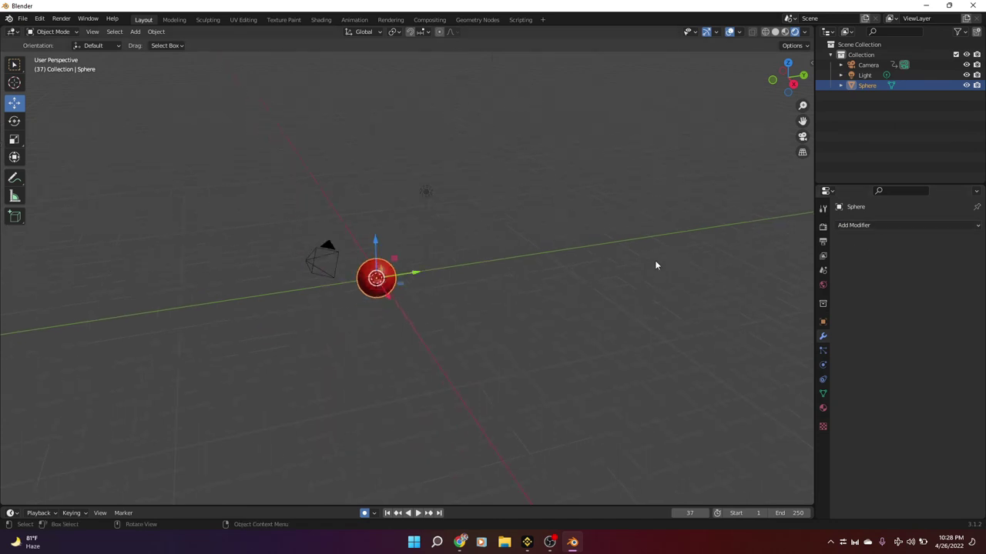
scroll(317, 264, up, 6)
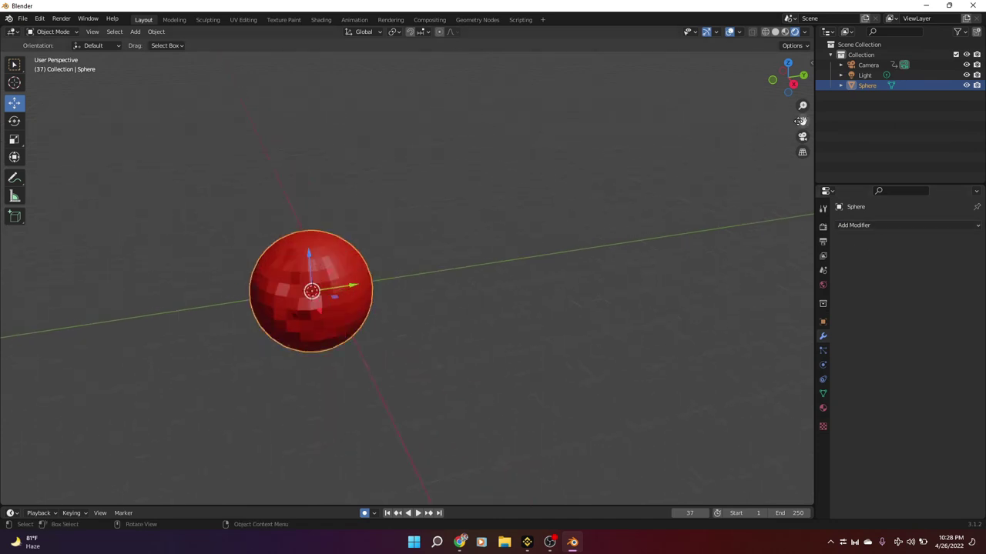
mouse_move(802, 121)
mouse_down()
mouse_move(858, 113)
mouse_move(784, 129)
mouse_up()
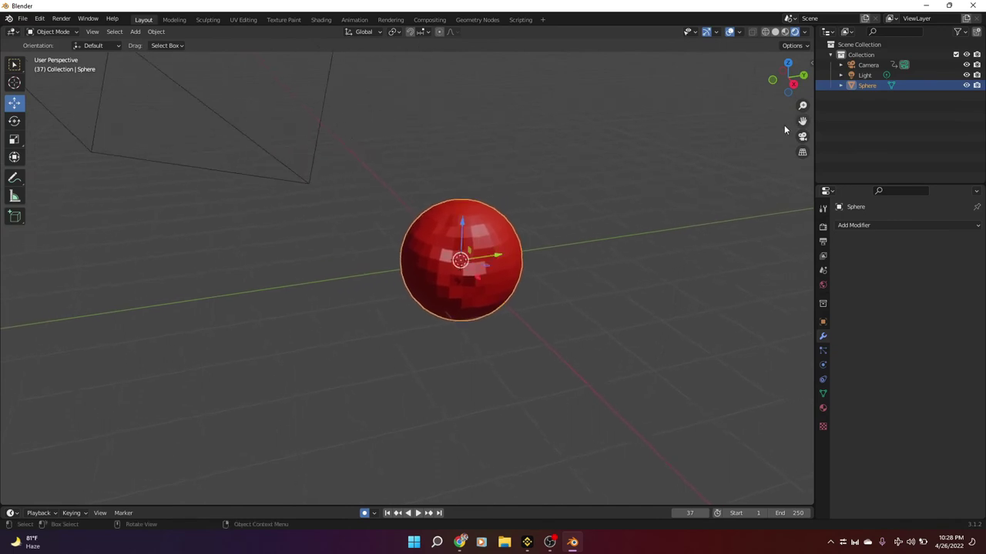
scroll(476, 240, up, 4)
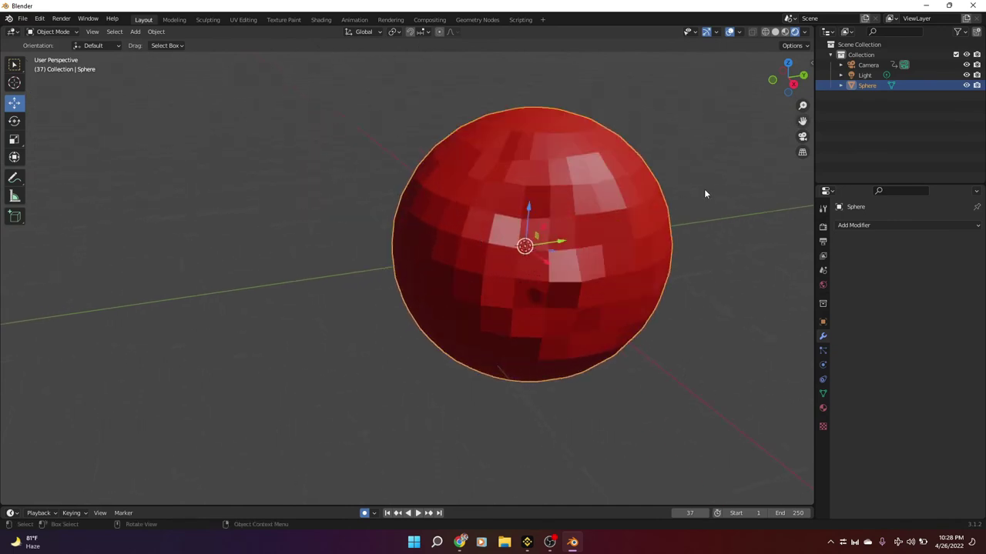
drag(803, 121, 683, 124)
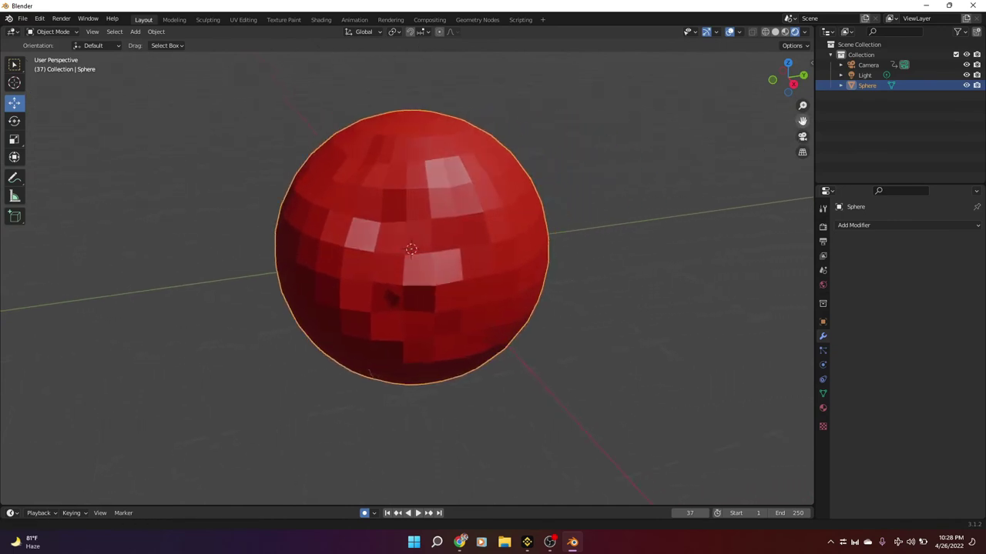
click(11, 513)
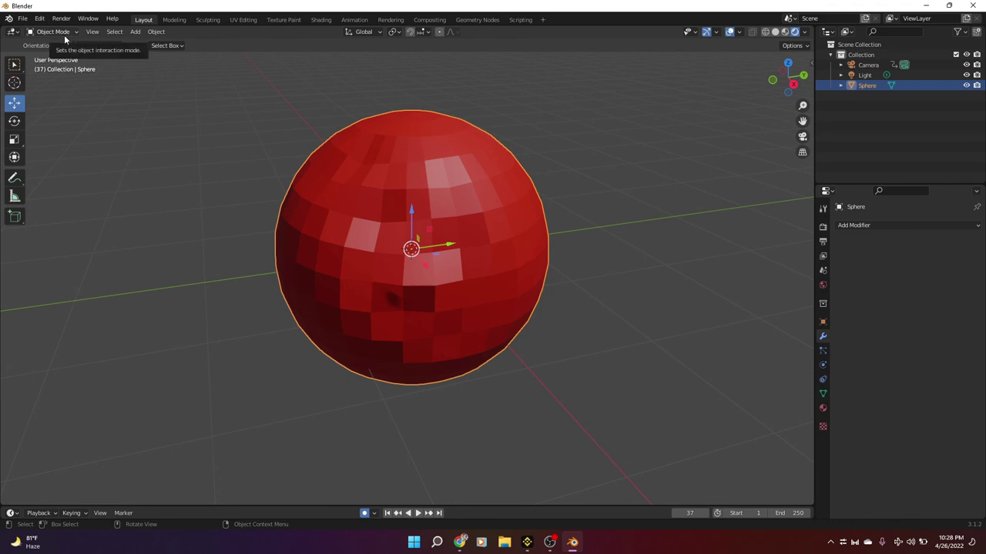
Browse the Add menu, then zoom out and orbit to frame the red sphere, camera and light
click(157, 31)
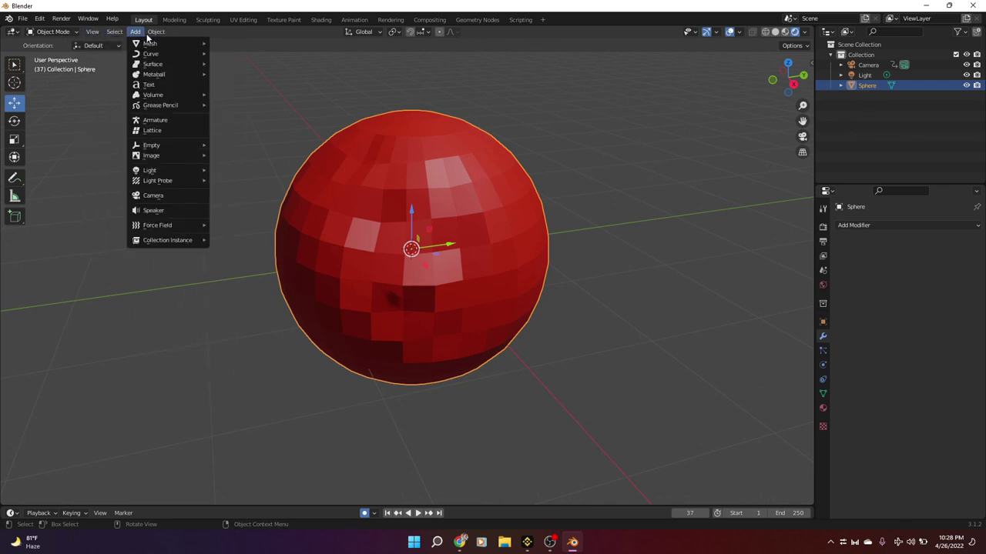
scroll(310, 213, down, 10)
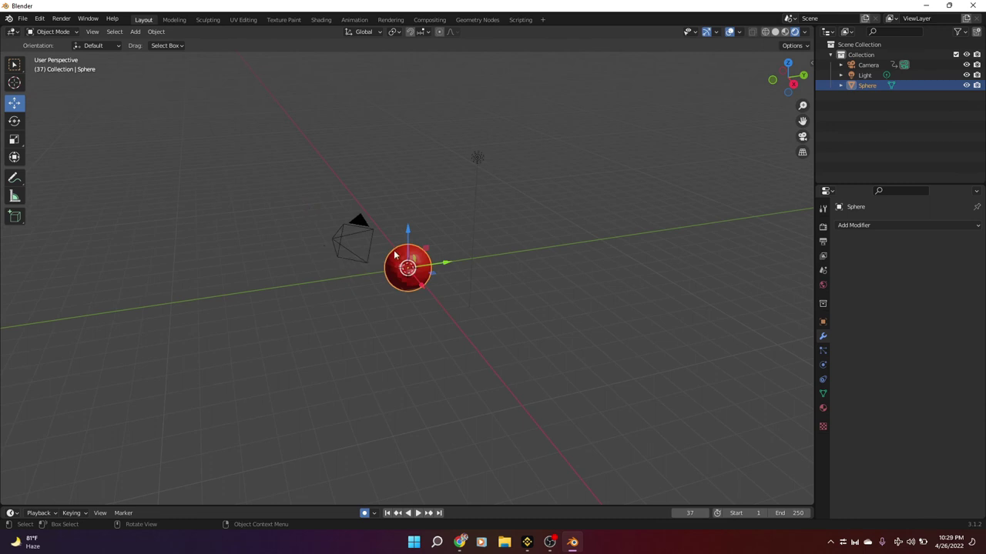
middle_drag(569, 212, 516, 216)
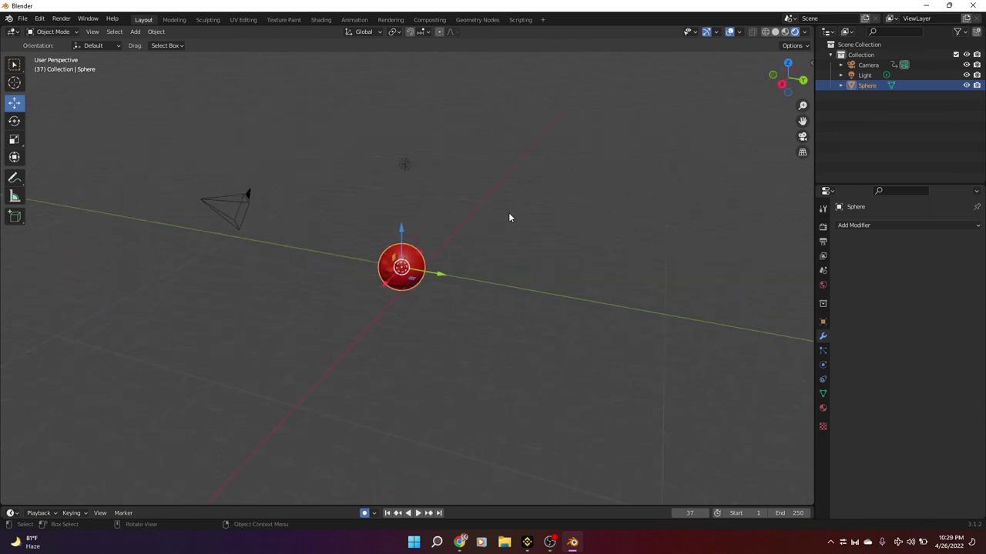
middle_drag(382, 231, 426, 243)
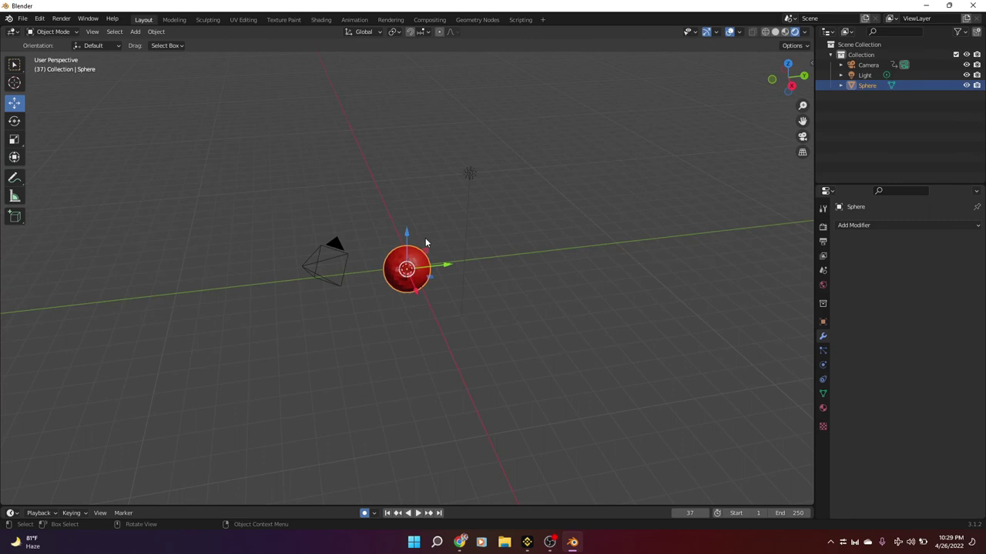